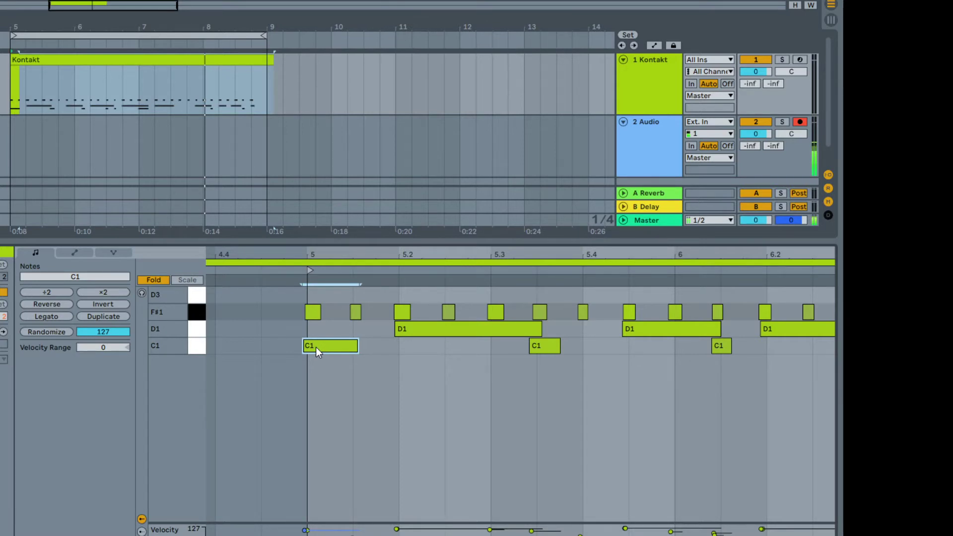
Move the note selection forward from the first C1 note to the second C1 note, between beats 5.3 and 5.4.
{"action": "key", "text": "ctrl+Right"}
{"action": "key", "text": "ctrl+Right"}
{"action": "key", "text": "ctrl+Right"}
{"action": "key", "text": "ctrl+Right"}
{"action": "key", "text": "ctrl+Right"}
{"action": "key", "text": "ctrl+Up"}
{"action": "key", "text": "ctrl+Up"}
{"action": "key", "text": "ctrl+Up"}
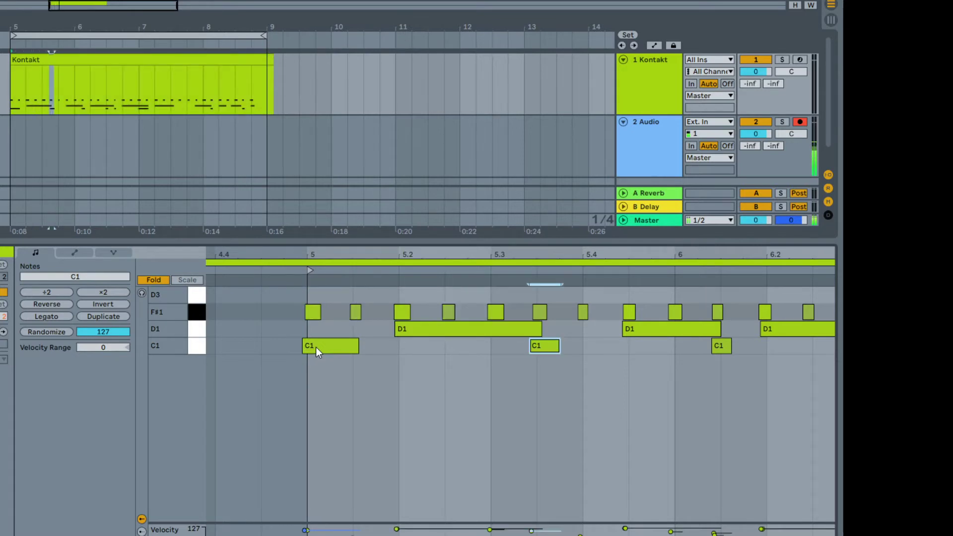
Return the note selection to the first F#1 note and extend it to include the second F#1 note.
{"action": "key", "text": "ctrl+Left"}
{"action": "key", "text": "ctrl+Left"}
{"action": "key", "text": "ctrl+Left"}
{"action": "key", "text": "ctrl+Left"}
{"action": "key", "text": "ctrl+Left"}
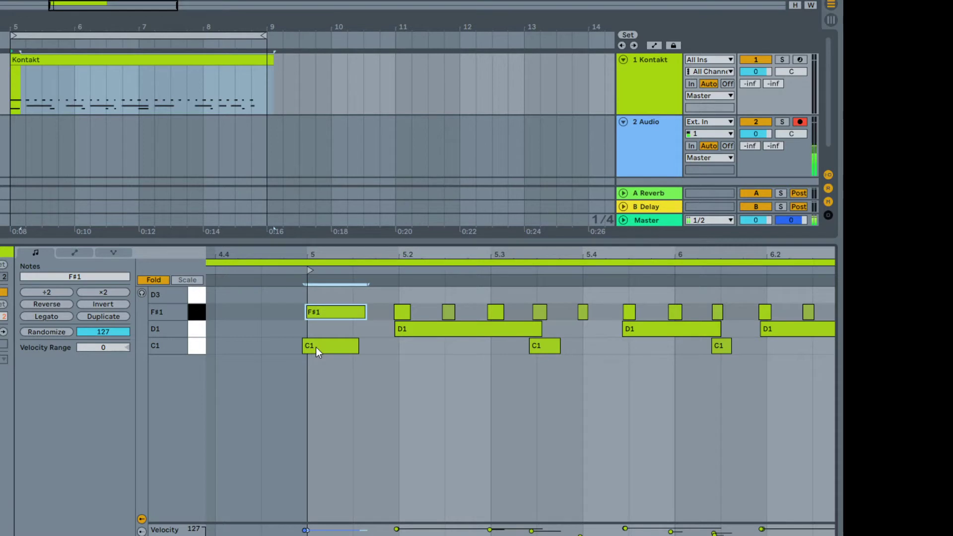
{"action": "key", "text": "ctrl+shift+Right"}
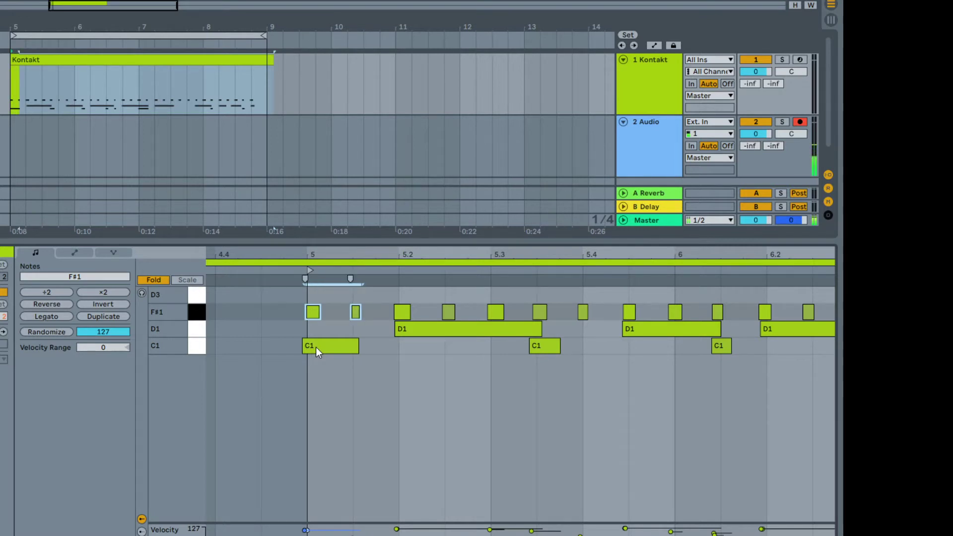
Select only the first F#1 note and try nudging it later and earlier in fine off-grid increments.
{"action": "left_click", "coordinate": [315, 314]}
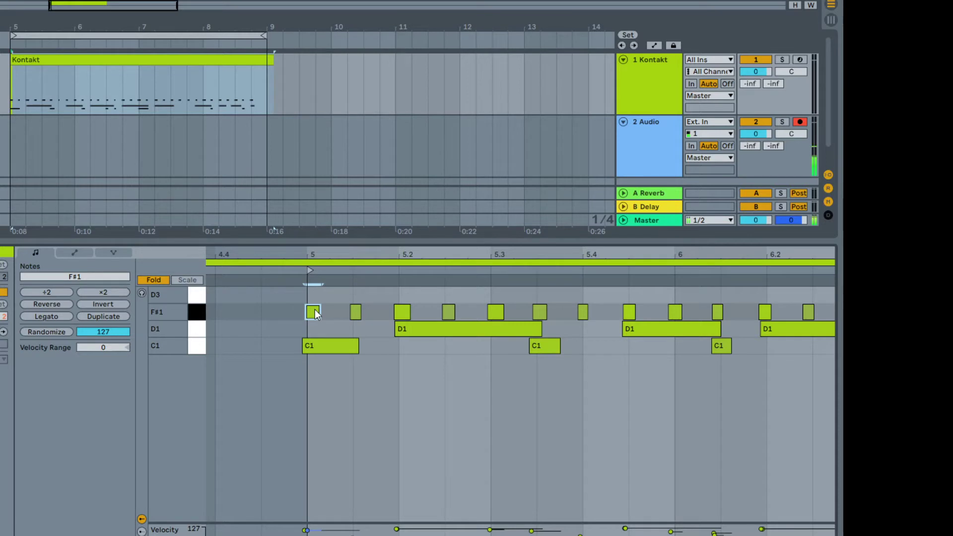
{"action": "key", "text": "shift+Right"}
{"action": "key", "text": "alt+Right"}
{"action": "key", "text": "alt+Right"}
{"action": "key", "text": "alt+Right"}
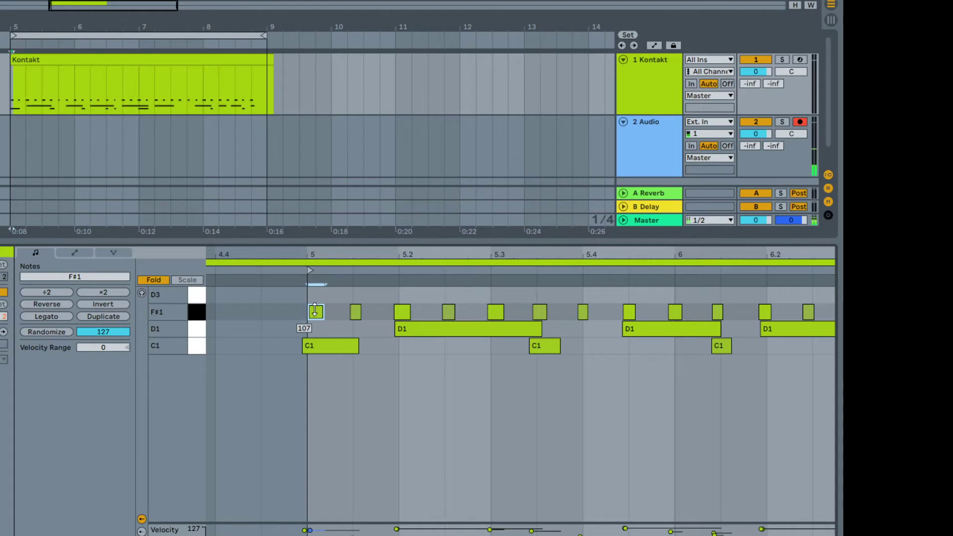
{"action": "key", "text": "alt+Left"}
{"action": "key", "text": "alt+Left"}
{"action": "key", "text": "alt+Left"}
{"action": "key", "text": "alt+Left"}
{"action": "key", "text": "alt+Left"}
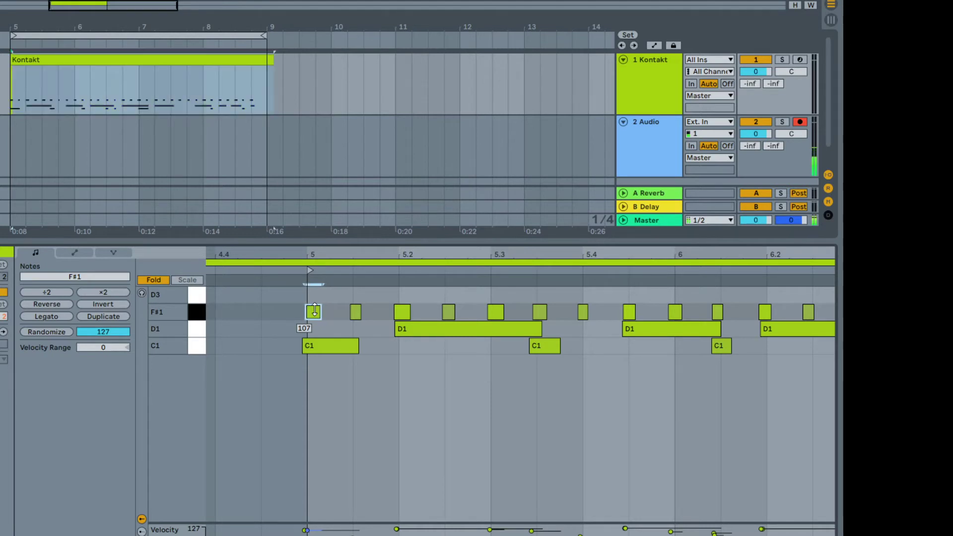
{"action": "key", "text": "alt+Right"}
{"action": "key", "text": "alt+Right"}
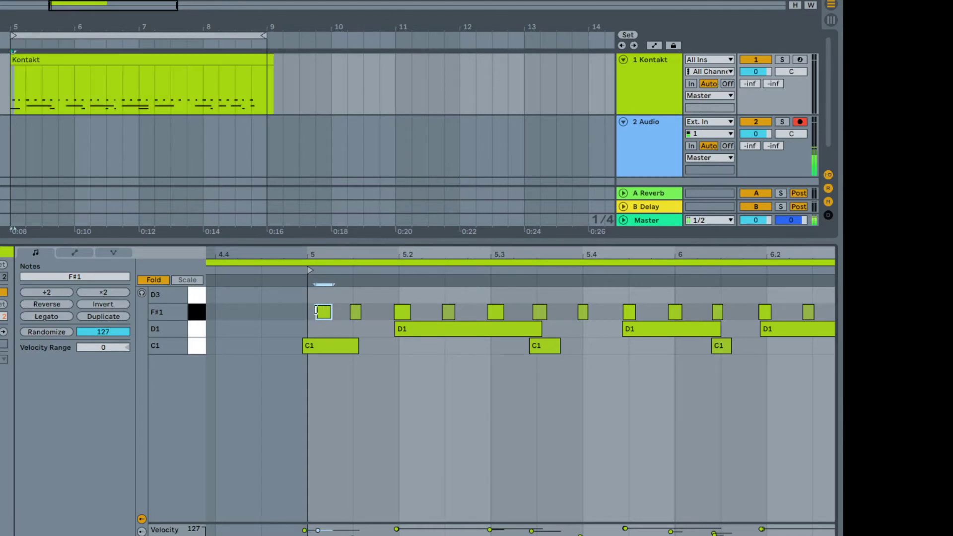
Nudge the first F#1 note in fine increments until it starts on the bar 5 line.
{"action": "key", "text": "alt+Left"}
{"action": "key", "text": "alt+Left"}
{"action": "key", "text": "alt+Left"}
{"action": "key", "text": "alt+Left"}
{"action": "key", "text": "alt+Left"}
{"action": "key", "text": "alt+Right"}
{"action": "key", "text": "alt+Right"}
{"action": "key", "text": "alt+Right"}
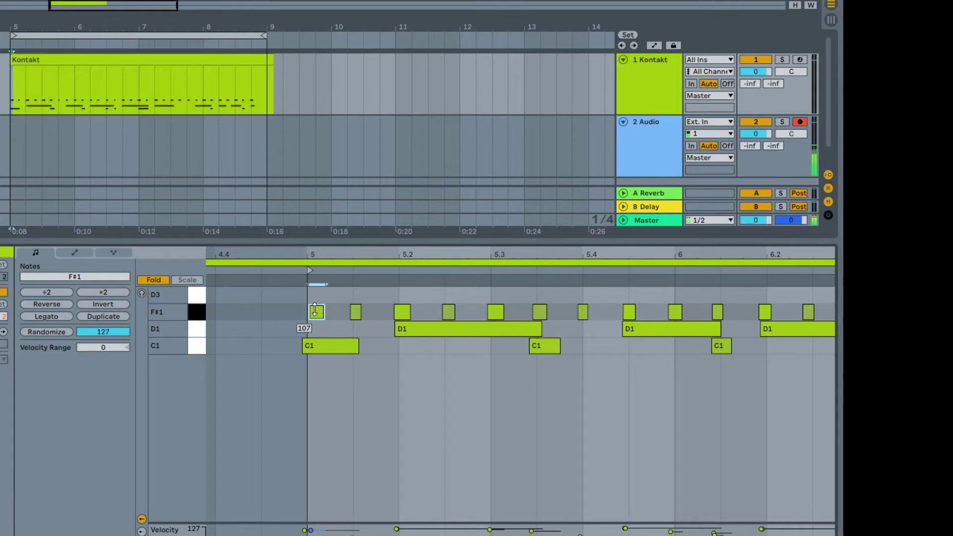
{"action": "key", "text": "alt+Left"}
Select the first C1 note and nudge it later until it starts on the bar 5 line.
{"action": "key", "text": "ctrl+Down"}
{"action": "key", "text": "alt+Right"}
{"action": "key", "text": "alt+Right"}
{"action": "key", "text": "alt+Right"}
{"action": "key", "text": "alt+Right"}
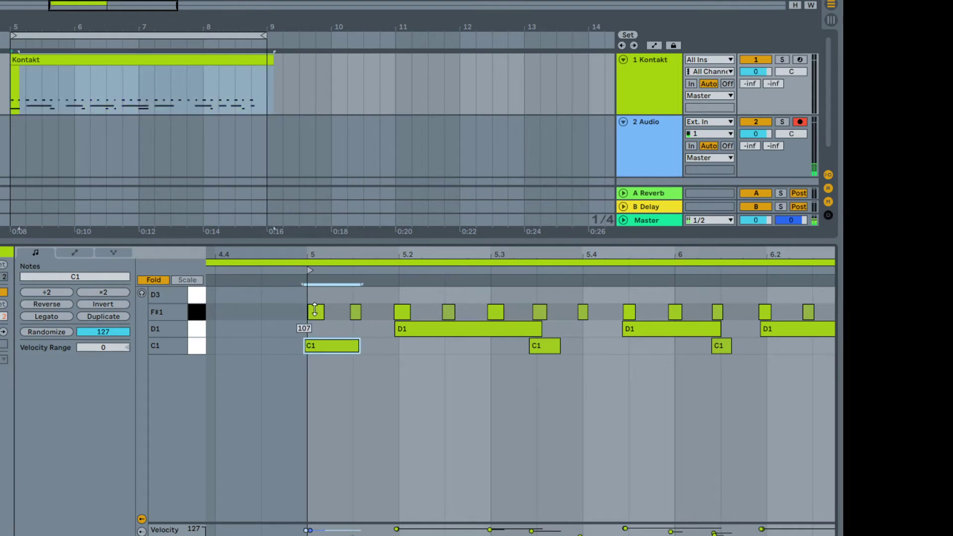
{"action": "key", "text": "alt+Right"}
{"action": "key", "text": "alt+Right"}
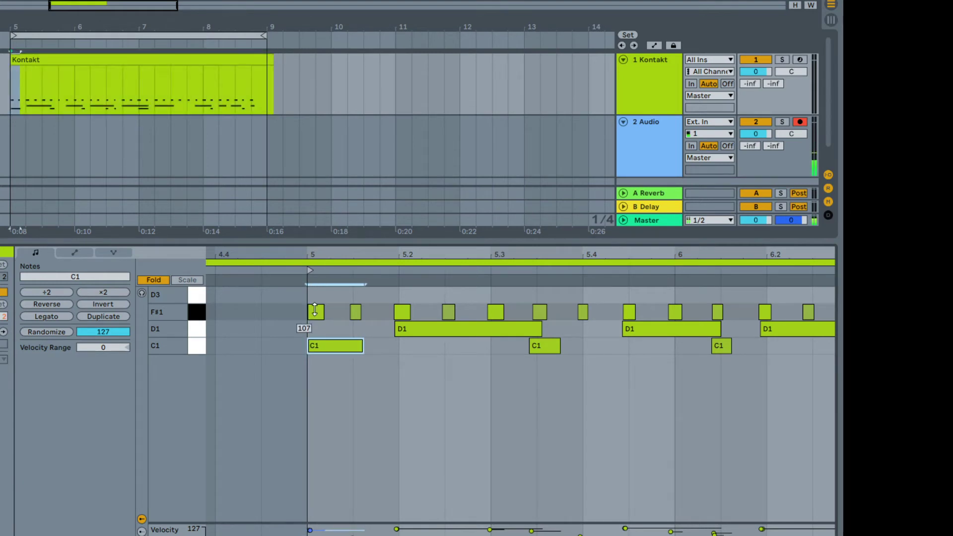
Nudge the second F#1 note later onto the grid line midway between beats 5 and 5.2.
{"action": "key", "text": "ctrl+Up"}
{"action": "key", "text": "ctrl+Right"}
{"action": "key", "text": "alt+Right"}
{"action": "key", "text": "alt+Right"}
{"action": "key", "text": "alt+Right"}
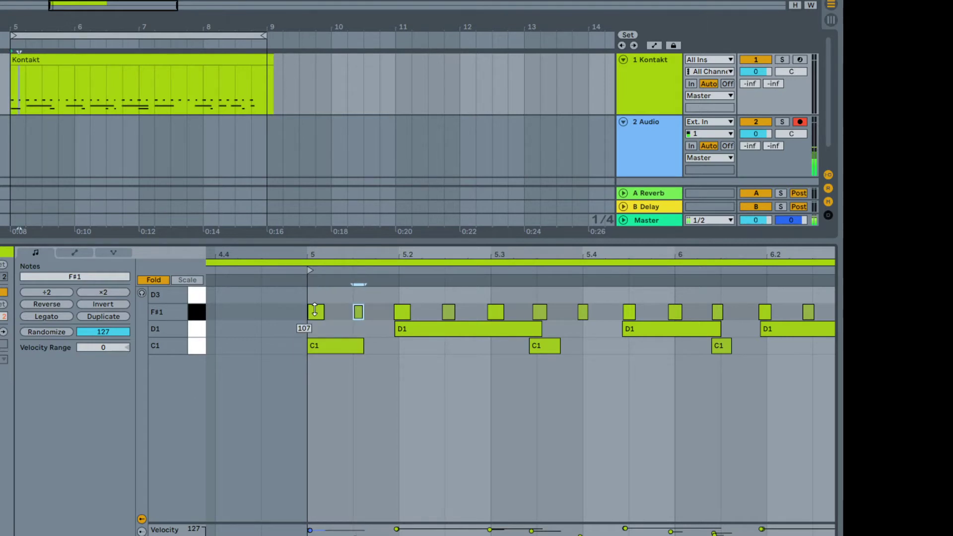
Select the first D1 note and nudge it later until it starts on beat 5.2.
{"action": "key", "text": "ctrl+Right"}
{"action": "key", "text": "ctrl+Down"}
{"action": "key", "text": "alt+Right"}
{"action": "key", "text": "alt+Right"}
{"action": "key", "text": "alt+Right"}
{"action": "key", "text": "alt+Right"}
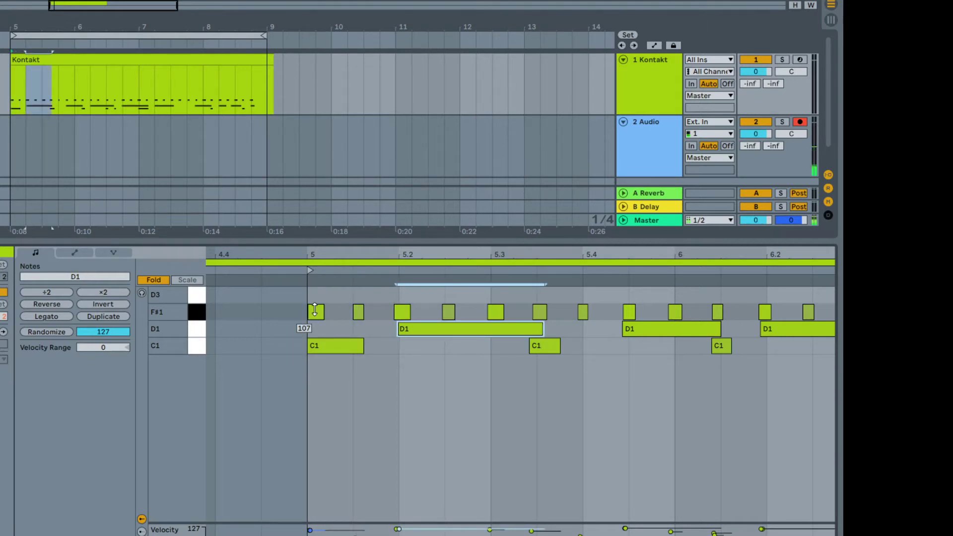
Nudge the F#1 note above the first D1 note later so it starts just after beat 5.2.
{"action": "key", "text": "ctrl+Up"}
{"action": "key", "text": "alt+Right"}
{"action": "key", "text": "alt+Right"}
{"action": "key", "text": "alt+Right"}
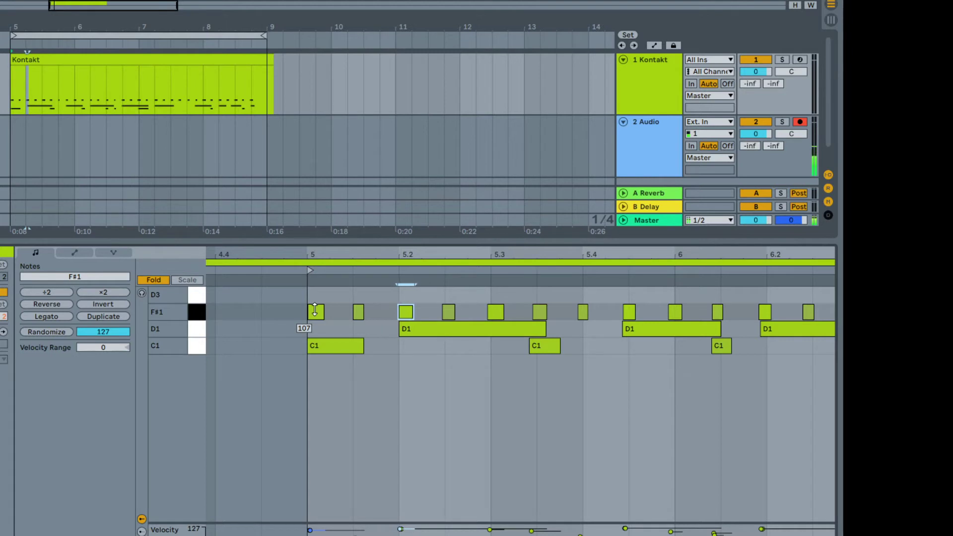
{"action": "key", "text": "alt+Right"}
{"action": "key", "text": "alt+Right"}
{"action": "key", "text": "alt+Right"}
Return to the second F#1 note and nudge it slightly past the grid line between beats 5 and 5.2.
{"action": "key", "text": "ctrl+Left"}
{"action": "key", "text": "ctrl+Left"}
{"action": "key", "text": "ctrl+Right"}
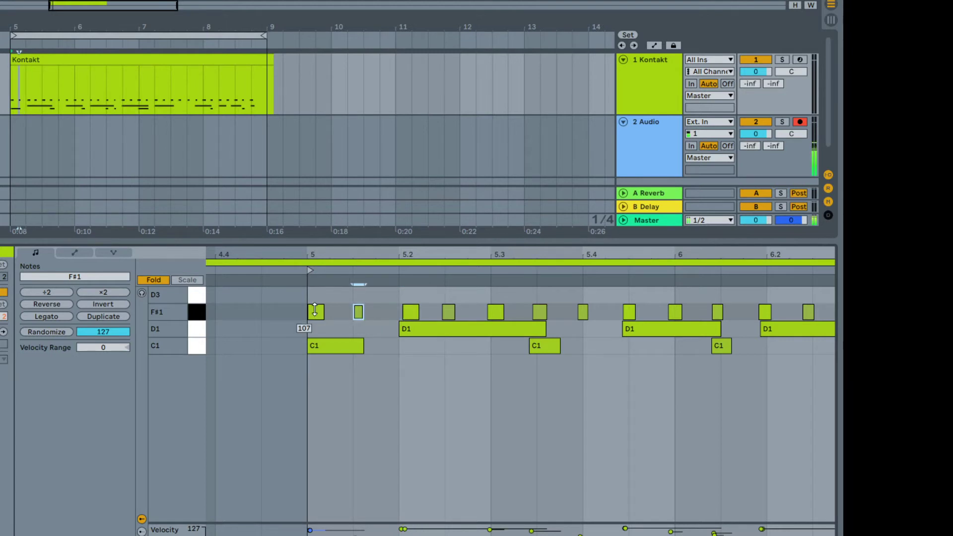
{"action": "key", "text": "alt+Right"}
{"action": "key", "text": "alt+Right"}
{"action": "key", "text": "alt+Right"}
Nudge the F#1 note between beats 5.2 and 5.3 later so it starts slightly past its grid line.
{"action": "key", "text": "ctrl+Right"}
{"action": "key", "text": "ctrl+Right"}
{"action": "key", "text": "ctrl+Right"}
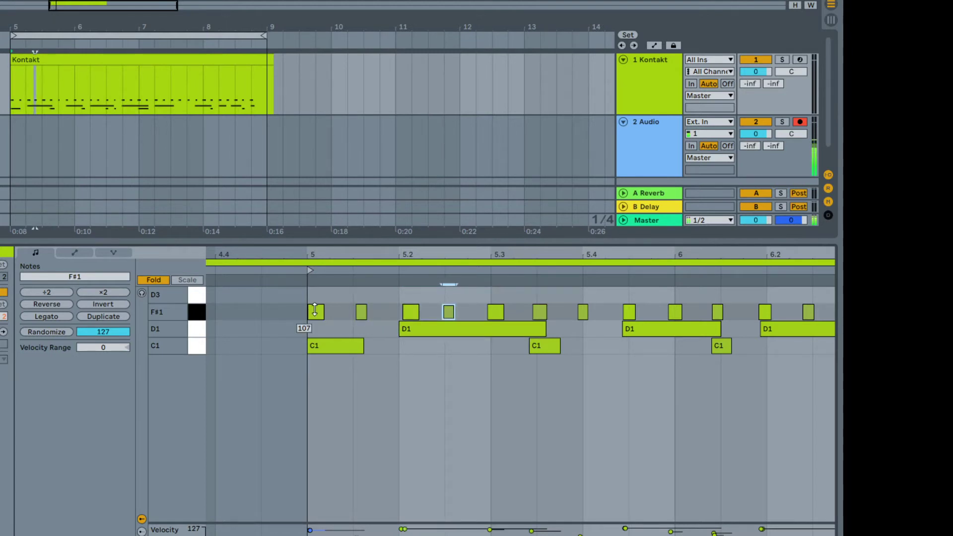
{"action": "key", "text": "alt+Right"}
{"action": "key", "text": "alt+Right"}
{"action": "key", "text": "alt+Right"}
{"action": "key", "text": "alt+Right"}
{"action": "key", "text": "alt+Right"}
{"action": "key", "text": "alt+Right"}
Nudge the F#1 note at beat 5.3 later so it starts just after the beat.
{"action": "key", "text": "ctrl+Right"}
{"action": "key", "text": "alt+Right"}
{"action": "key", "text": "alt+Right"}
{"action": "key", "text": "alt+Right"}
{"action": "key", "text": "alt+Right"}
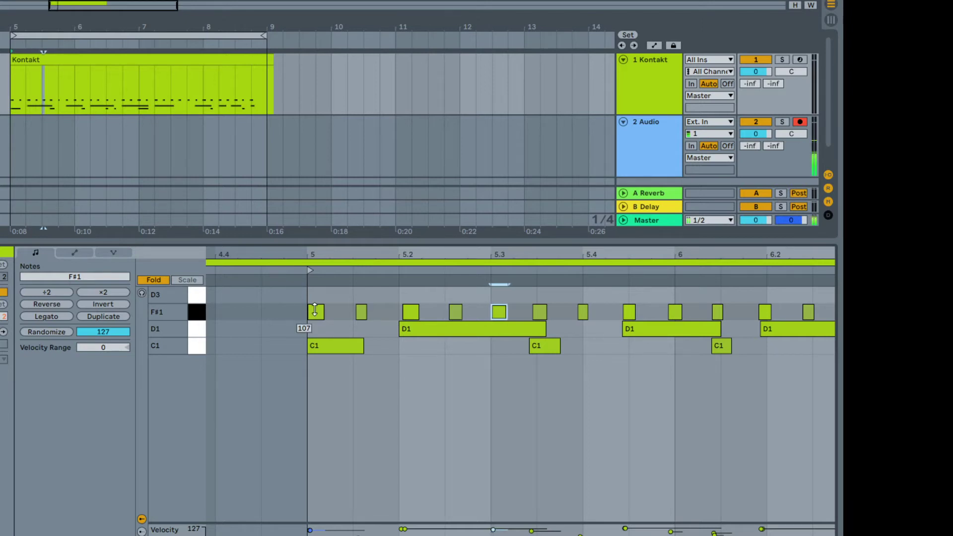
Select the second C1 note and nudge it slightly past the grid line midway between beats 5.3 and 5.4.
{"action": "key", "text": "ctrl+Right"}
{"action": "key", "text": "alt+Right"}
{"action": "key", "text": "alt+Right"}
{"action": "key", "text": "alt+Right"}
{"action": "key", "text": "alt+Right"}
{"action": "key", "text": "alt+Right"}
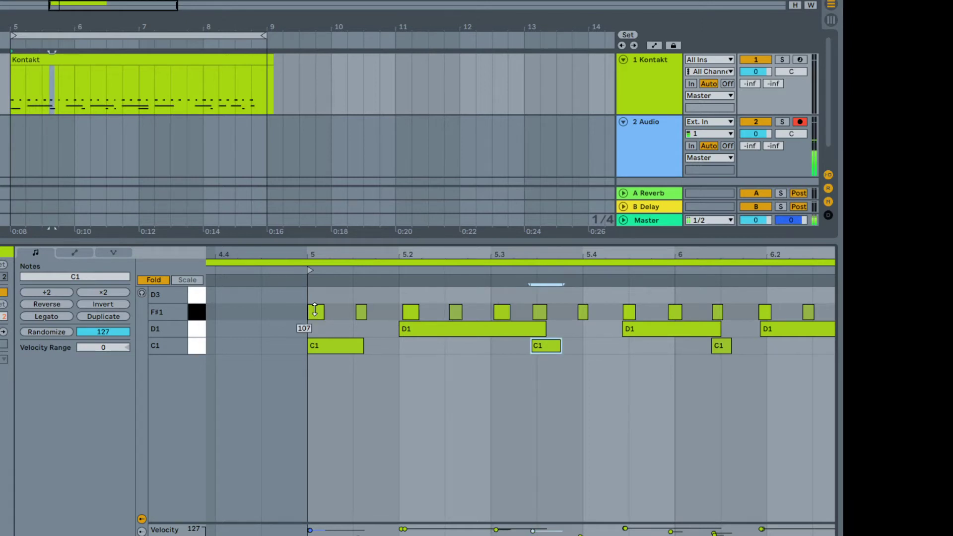
Nudge the F#1 note above the second C1 note later until their starts line up.
{"action": "key", "text": "ctrl+Left"}
{"action": "key", "text": "alt+Right"}
{"action": "key", "text": "alt+Right"}
{"action": "key", "text": "alt+Right"}
{"action": "key", "text": "alt+Right"}
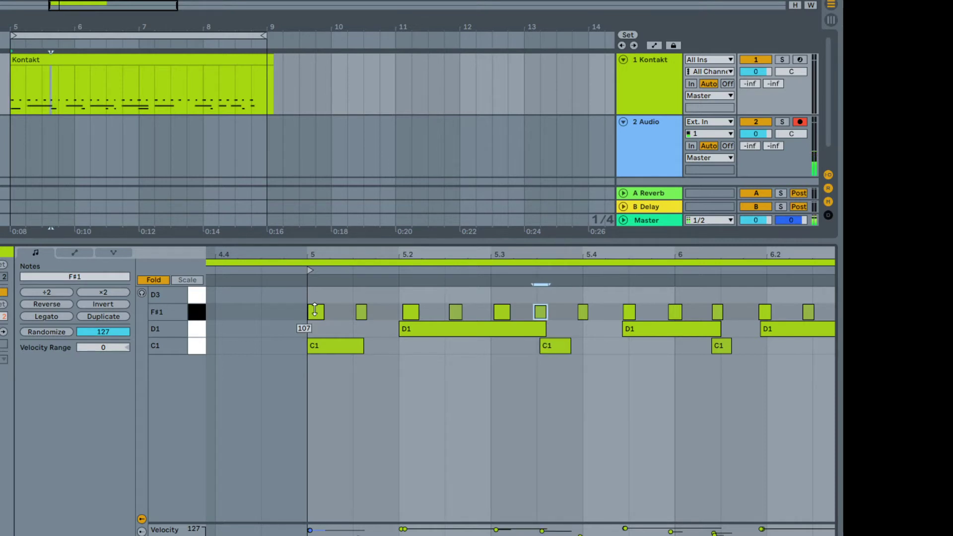
Select the F#1 note at beat 5.4 and nudge it later so it starts just after the beat.
{"action": "key", "text": "ctrl+Right"}
{"action": "key", "text": "ctrl+Right"}
{"action": "left_click_drag", "start_coordinate": [316, 313], "coordinate": [314, 310]}
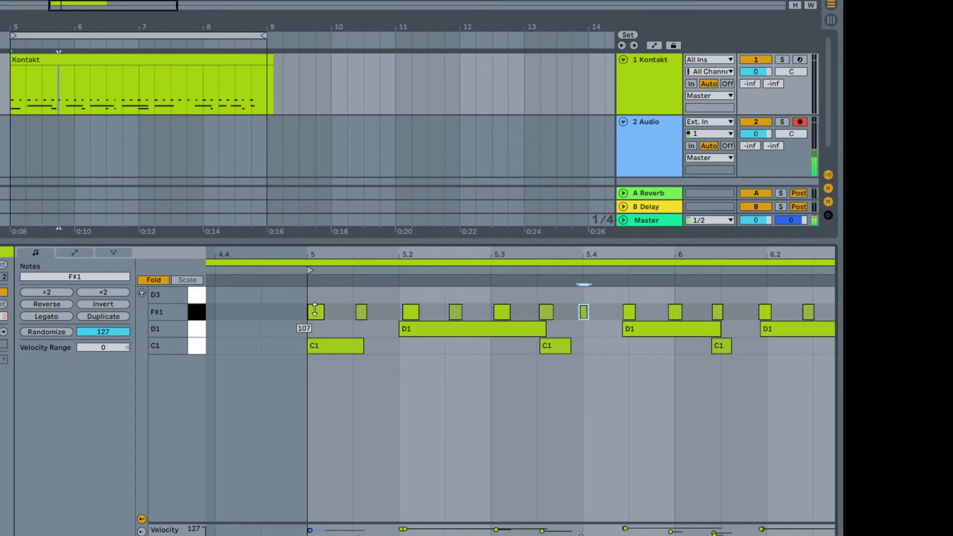
{"action": "key", "text": "alt+Right"}
{"action": "key", "text": "alt+Right"}
{"action": "key", "text": "alt+Right"}
Select the second D1 note and nudge it later onto the grid line midway between beat 5.4 and bar 6.
{"action": "key", "text": "ctrl+Right"}
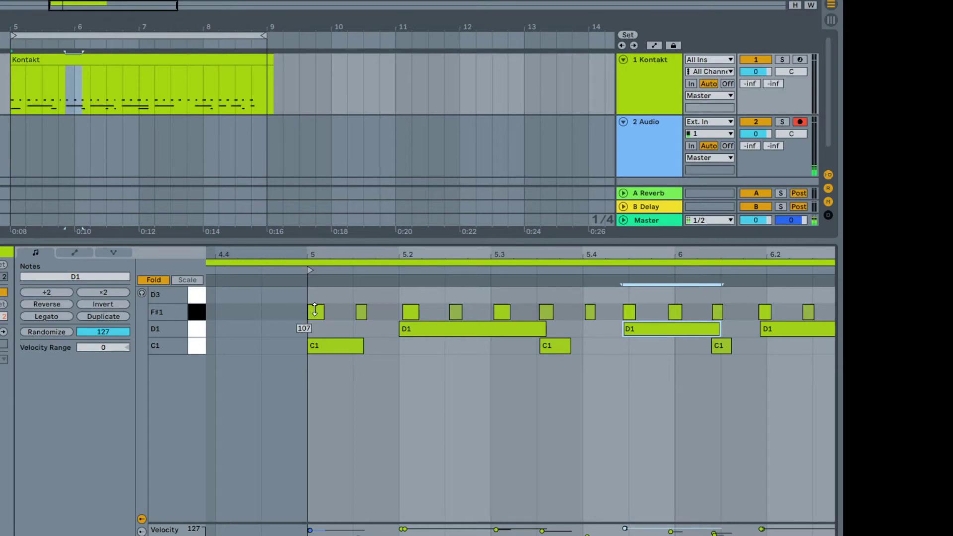
{"action": "key", "text": "alt+Right"}
{"action": "key", "text": "alt+Right"}
{"action": "key", "text": "alt+Right"}
{"action": "key", "text": "alt+Right"}
{"action": "key", "text": "alt+Right"}
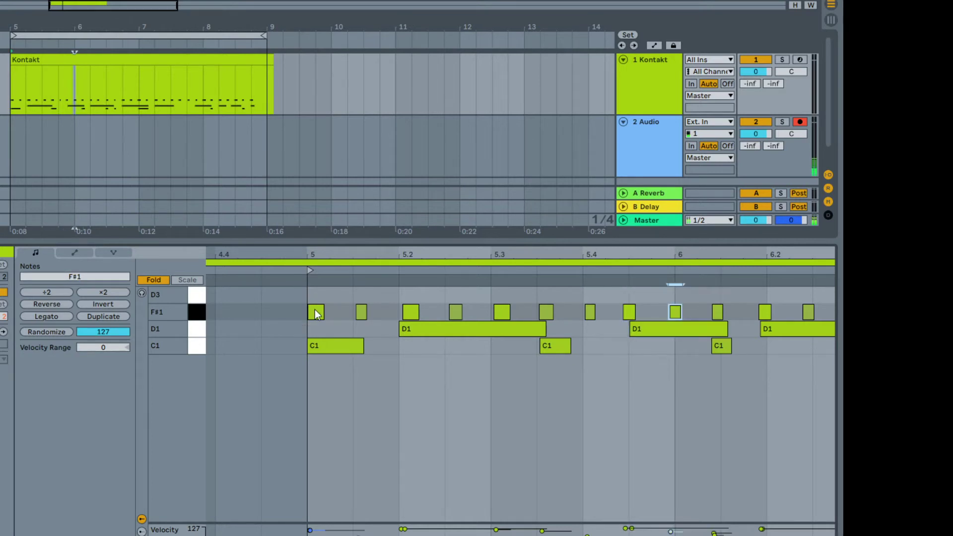
Nudge the F#1 note above the second D1 note later until it lines up with that note's start.
{"action": "key", "text": "ctrl+Left"}
{"action": "key", "text": "alt+Right"}
{"action": "key", "text": "alt+Right"}
{"action": "key", "text": "alt+Right"}
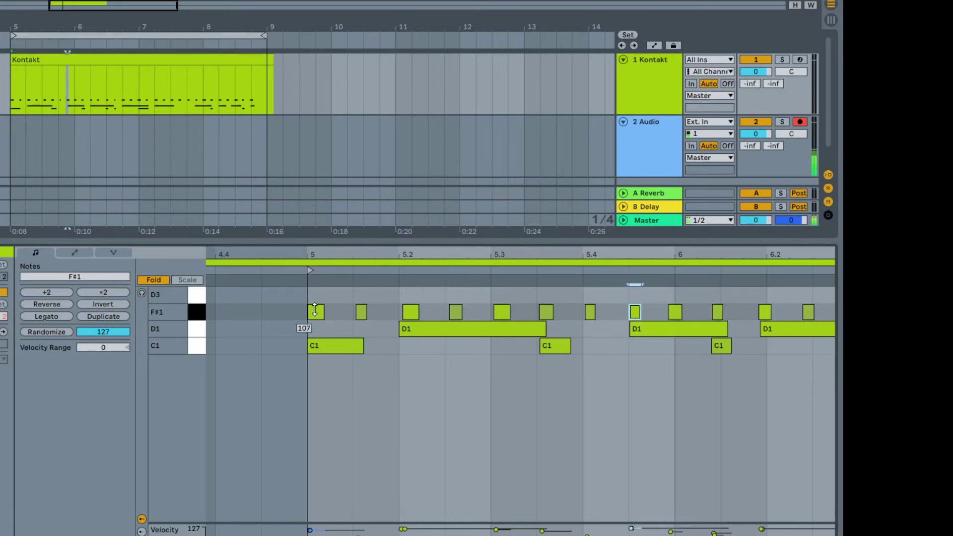
Select the F#1 note near bar 6 and nudge it later until it starts on the bar line.
{"action": "key", "text": "ctrl+Right"}
{"action": "key", "text": "ctrl+Right"}
{"action": "key", "text": "ctrl+Left"}
{"action": "key", "text": "alt+Right"}
{"action": "key", "text": "alt+Right"}
{"action": "key", "text": "alt+Right"}
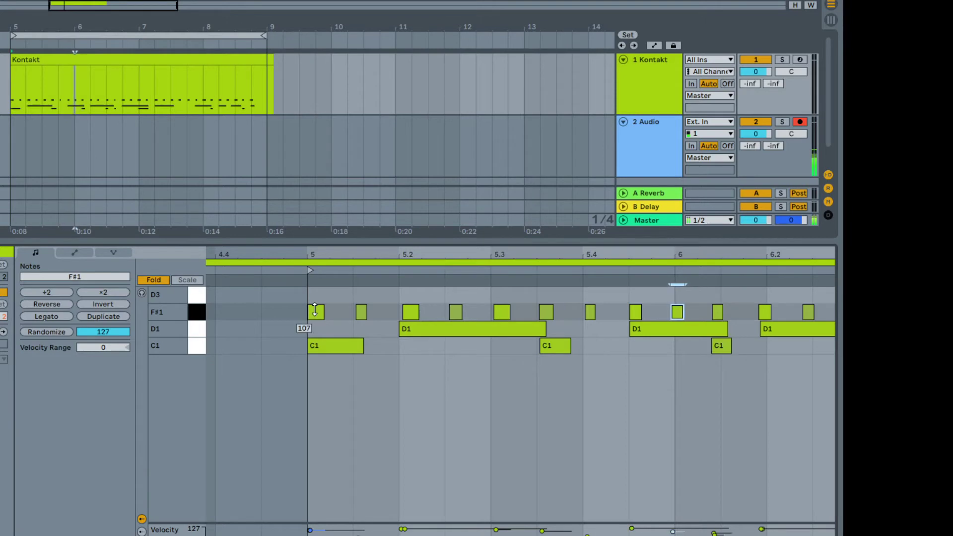
{"action": "key", "text": "alt+Right"}
{"action": "key", "text": "alt+Right"}
Select the third C1 note and nudge it later onto the grid line midway between bar 6 and 6.2.
{"action": "key", "text": "ctrl+Right"}
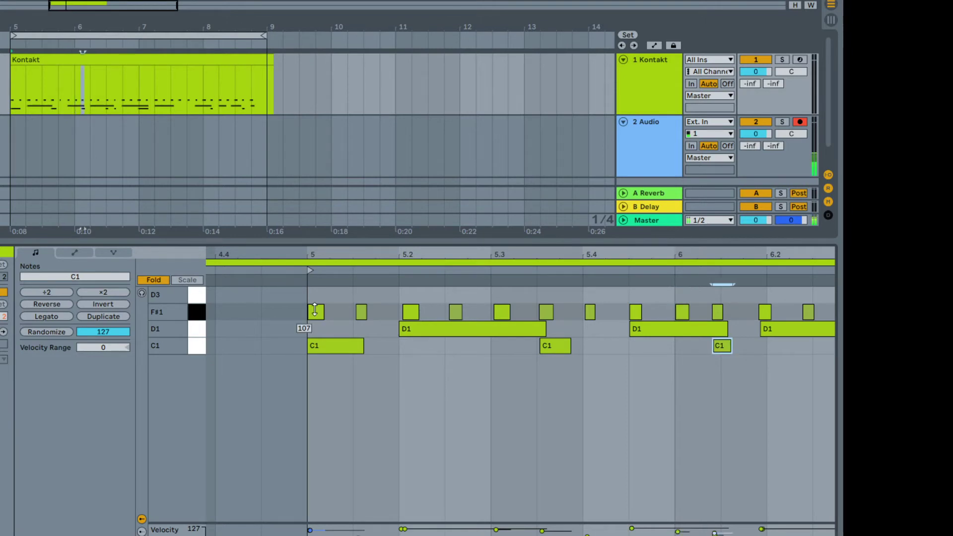
{"action": "key", "text": "alt+Right"}
{"action": "key", "text": "alt+Right"}
{"action": "key", "text": "alt+Right"}
{"action": "key", "text": "alt+Right"}
{"action": "key", "text": "alt+Right"}
{"action": "key", "text": "alt+Right"}
Nudge the F#1 note above the third C1 note later until it lines up with that note's start.
{"action": "key", "text": "ctrl+Right"}
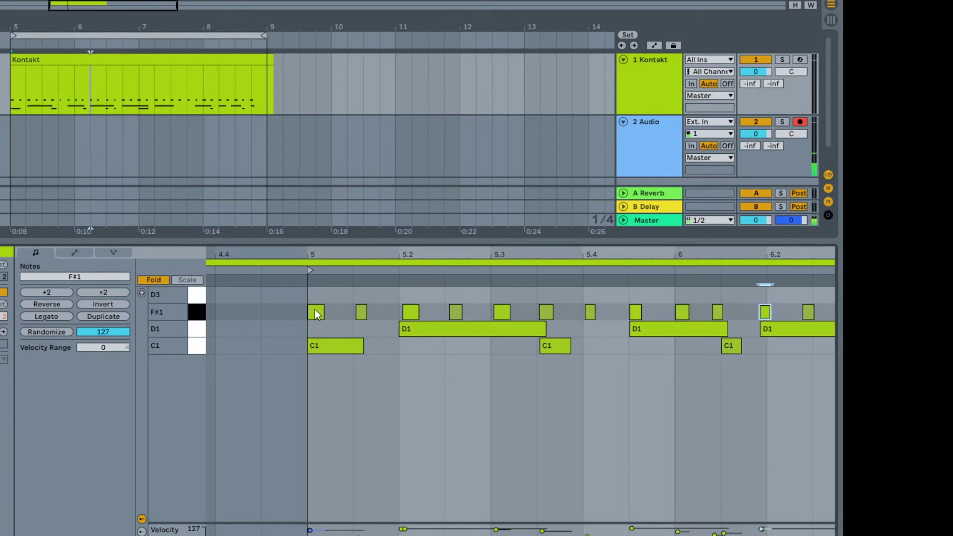
{"action": "key", "text": "ctrl+Left"}
{"action": "key", "text": "alt+Right"}
{"action": "key", "text": "alt+Right"}
{"action": "key", "text": "alt+Right"}
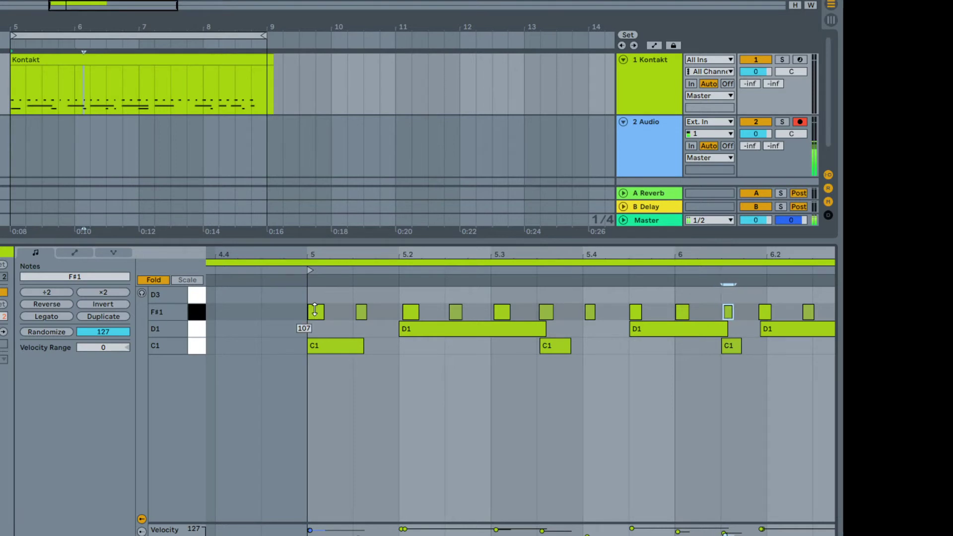
Fine-nudge the F#1 notes around bar 6 and the third C1 note slightly later, and play the clip back.
{"action": "key", "text": "ctrl+Right"}
{"action": "key", "text": "ctrl+Right"}
{"action": "key", "text": "ctrl+Left"}
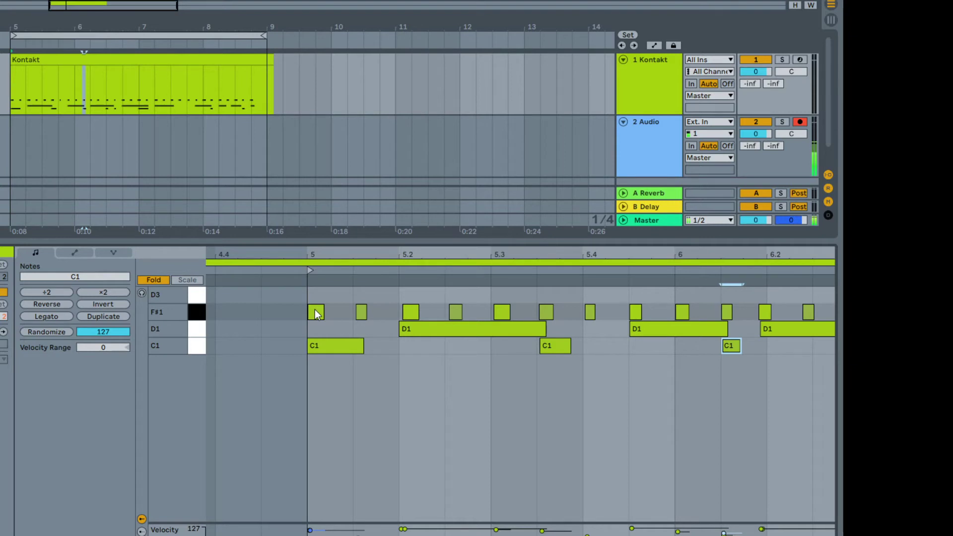
{"action": "key", "text": "ctrl+Up"}
{"action": "key", "text": "ctrl+Up"}
{"action": "key", "text": "ctrl+Up"}
{"action": "key", "text": "alt+Right"}
{"action": "key", "text": "ctrl+Down"}
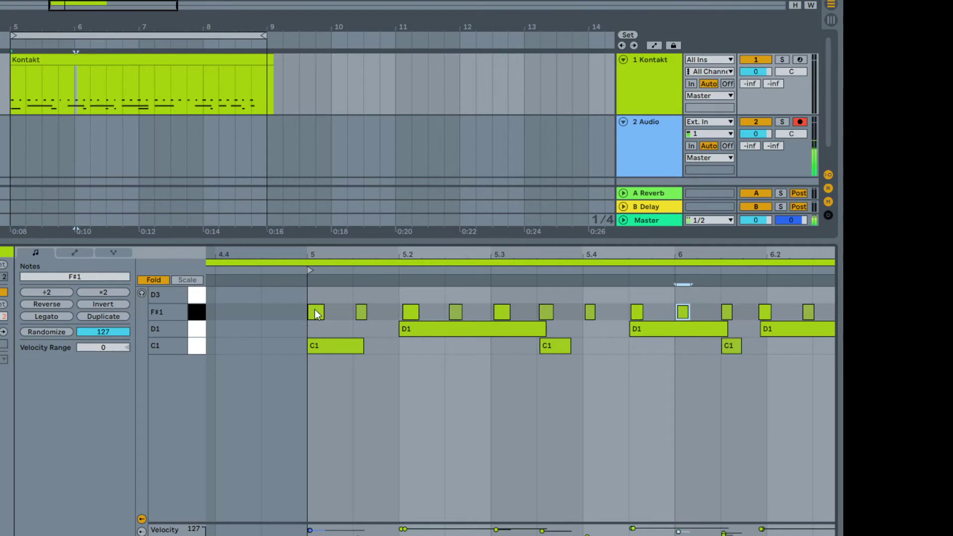
{"action": "key", "text": "ctrl+Down"}
{"action": "key", "text": "alt+Right"}
{"action": "key", "text": "ctrl+Down"}
{"action": "key", "text": "alt+Right"}
{"action": "key", "text": "alt+Right"}
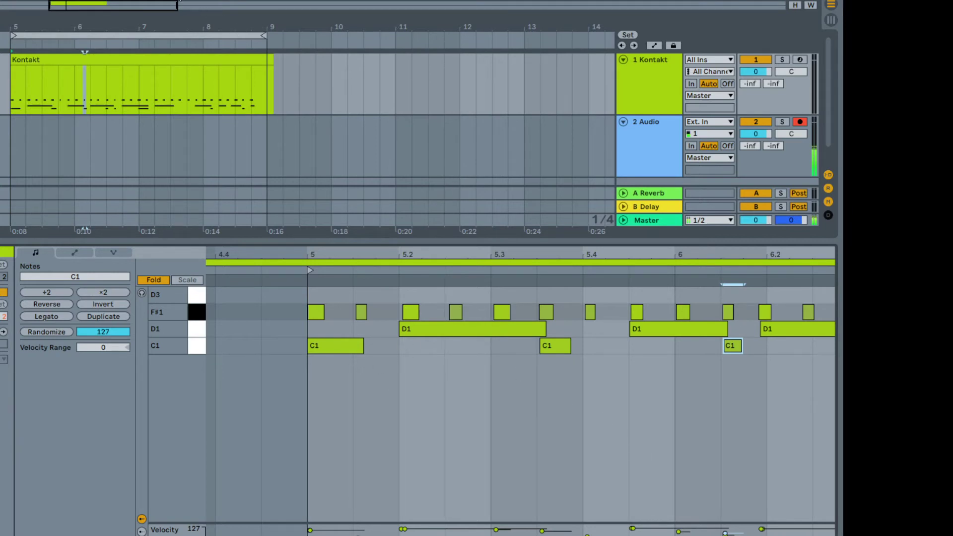
{"action": "key", "text": "space"}
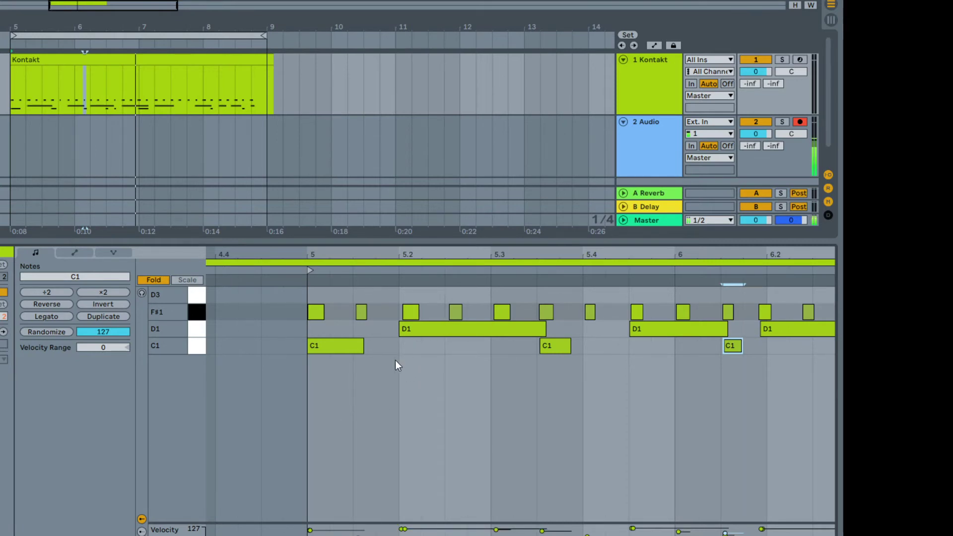
Move the F#1 note at beat 5.2 ahead of the beat and back so it starts just after 5.2.
{"action": "left_click_drag", "start_coordinate": [408, 316], "coordinate": [391, 316]}
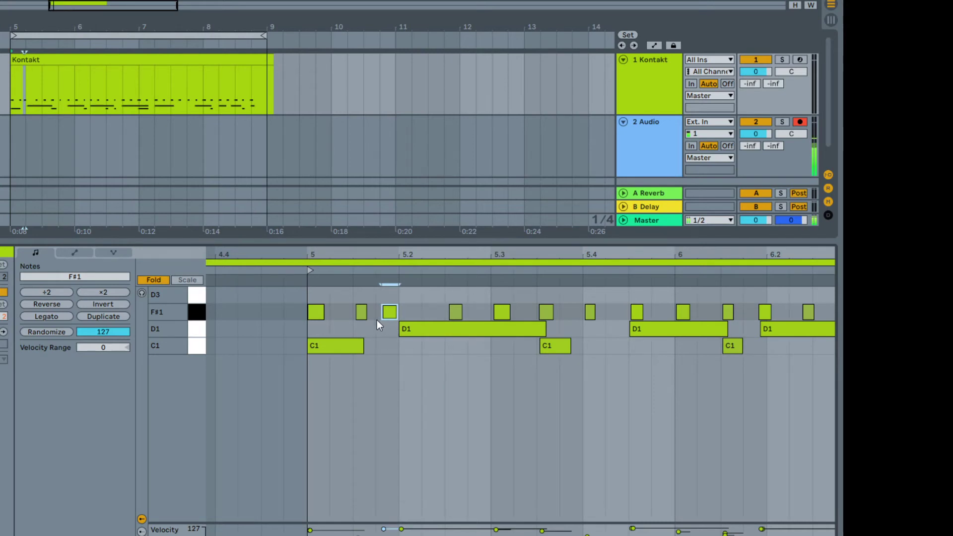
{"action": "left_click_drag", "start_coordinate": [387, 312], "coordinate": [416, 320]}
Play the clip to check the adjusted timing and bring the notes up to beat 6.3 into view.
{"action": "key", "text": "space"}
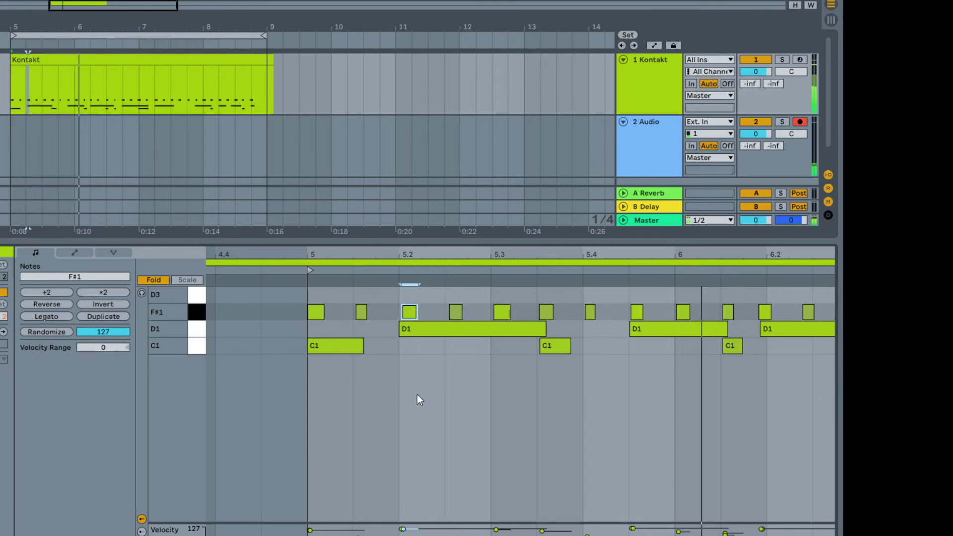
{"action": "key", "text": "space"}
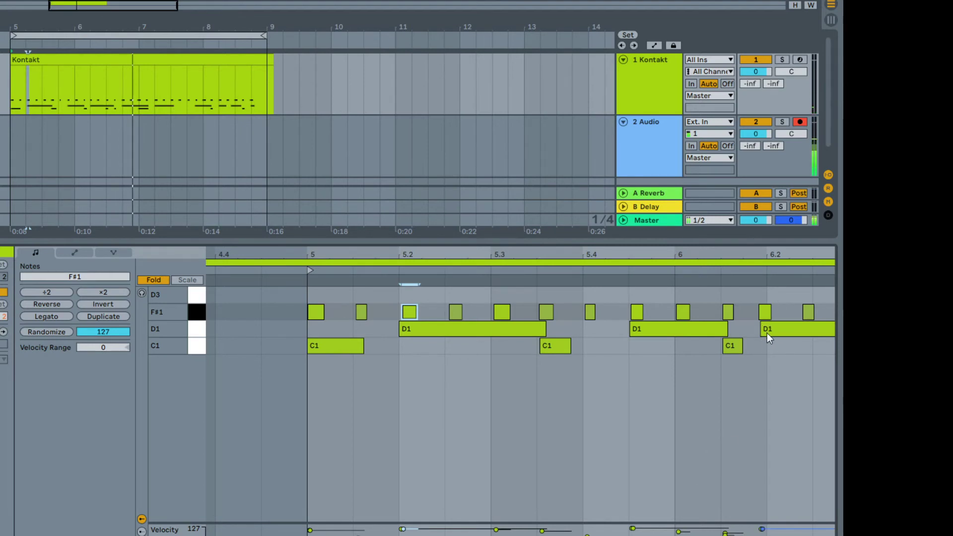
{"action": "key", "text": "space"}
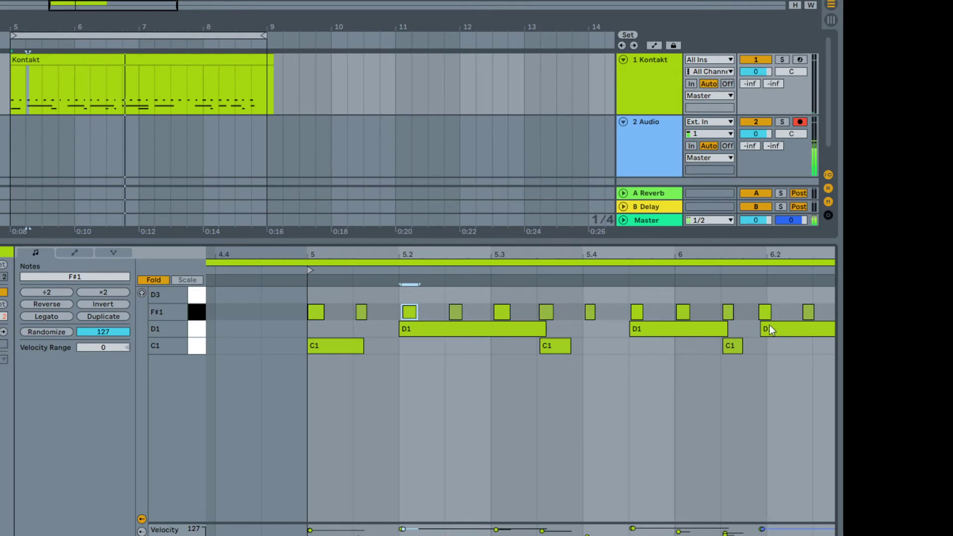
{"action": "left_click_drag", "start_coordinate": [645, 254], "coordinate": [562, 252]}
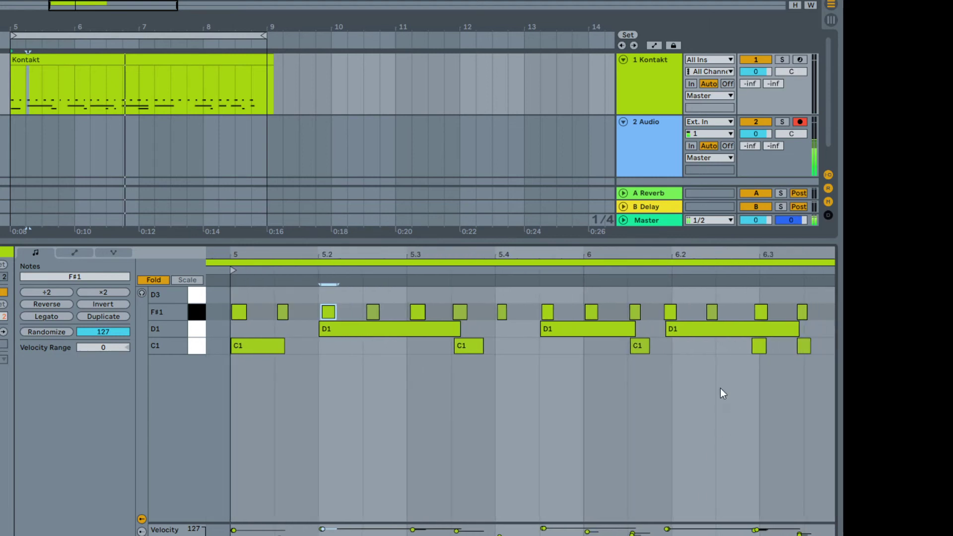
Nudge the D1 note at beat 6.2 and the F#1 note above it later so they start just after the beat.
{"action": "left_click", "coordinate": [695, 332]}
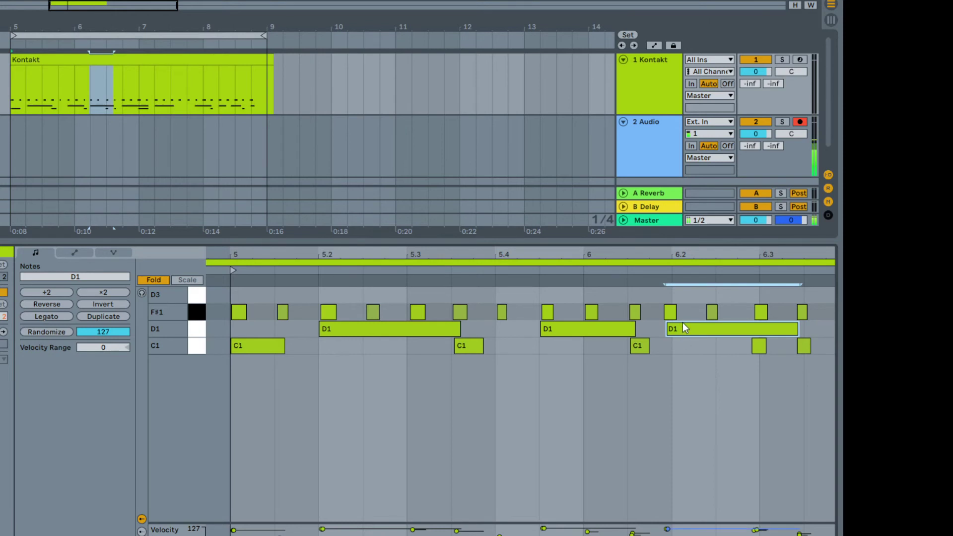
{"action": "left_click_drag", "start_coordinate": [683, 323], "coordinate": [683, 321]}
{"action": "key", "text": "super+Right"}
{"action": "key", "text": "alt+Up"}
{"action": "key", "text": "super+Right"}
{"action": "key", "text": "super+Right"}
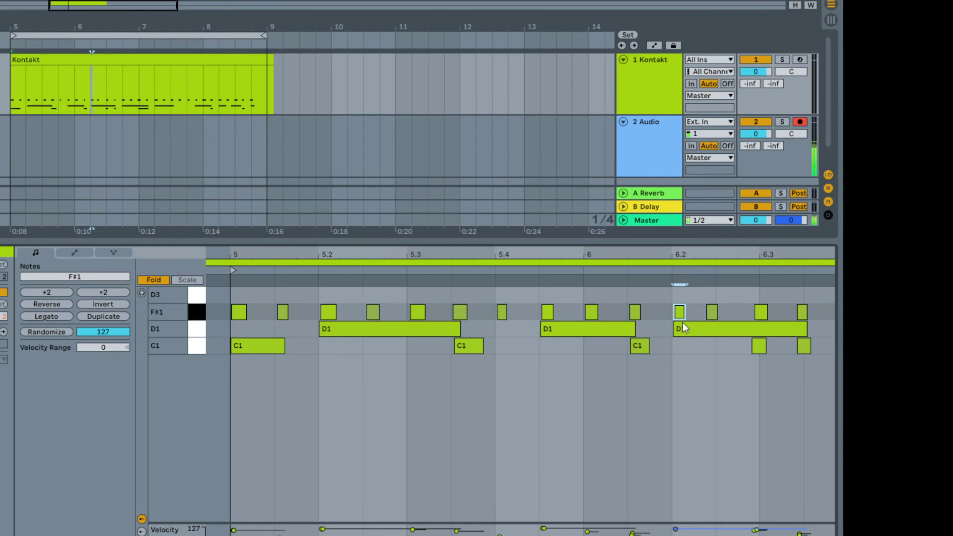
{"action": "key", "text": "super+Right"}
{"action": "key", "text": "alt+Right"}
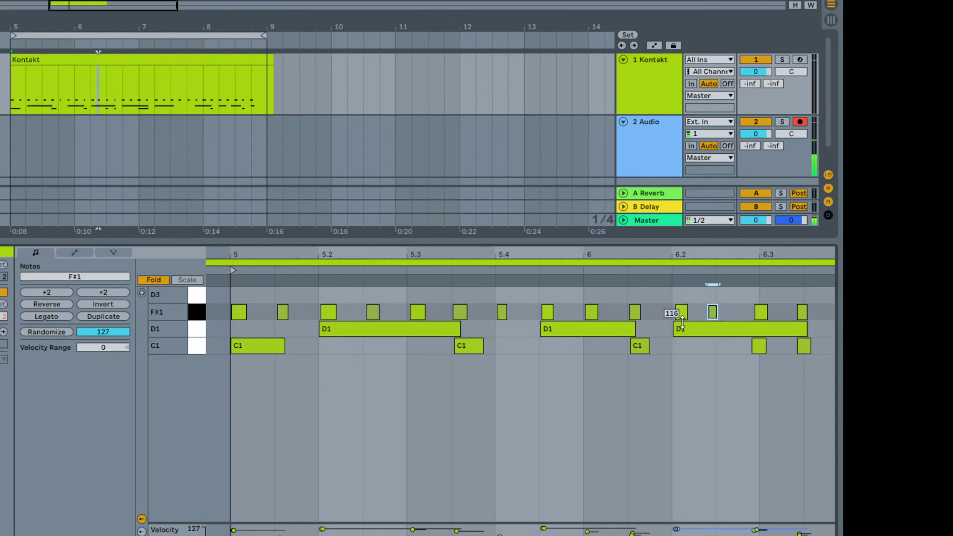
Nudge the F#1 note between beats 6.2 and 6.3 and the C1 note at beat 6.3 later onto the grid.
{"action": "key", "text": "super+Right"}
{"action": "key", "text": "super+Right"}
{"action": "key", "text": "alt+Right"}
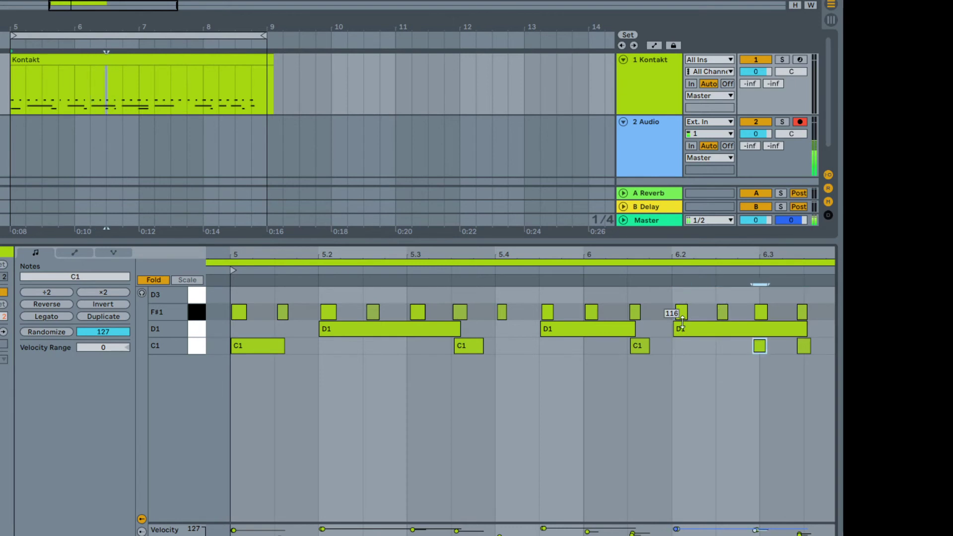
{"action": "key", "text": "super+Right"}
{"action": "key", "text": "super+Right"}
Nudge the F#1 note at beat 6.3 later until it lines up with the C1 note below.
{"action": "key", "text": "alt+Up"}
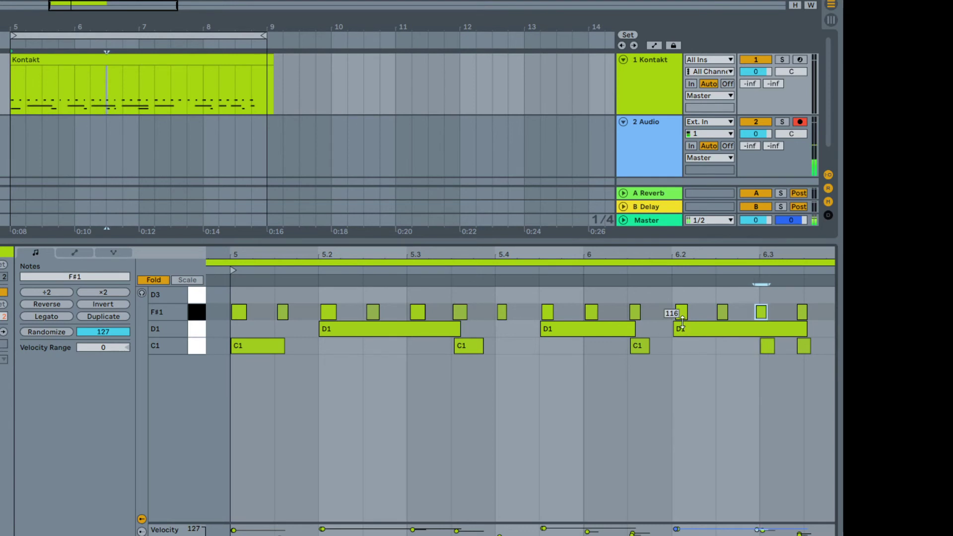
{"action": "key", "text": "super+Right"}
{"action": "key", "text": "super+Right"}
{"action": "key", "text": "super+Right"}
{"action": "key", "text": "super+Right"}
Nudge the C1 and F#1 notes halfway between beats 6.3 and 6.4 later until their starts line up.
{"action": "key", "text": "alt+Right"}
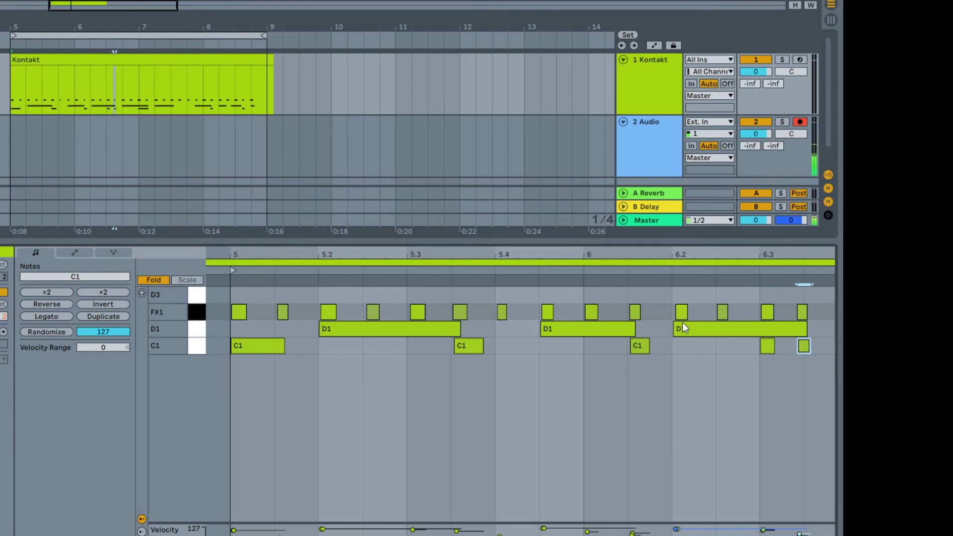
{"action": "key", "text": "super+Right"}
{"action": "key", "text": "super+Right"}
{"action": "key", "text": "super+Right"}
{"action": "key", "text": "super+Right"}
{"action": "key", "text": "alt+Up"}
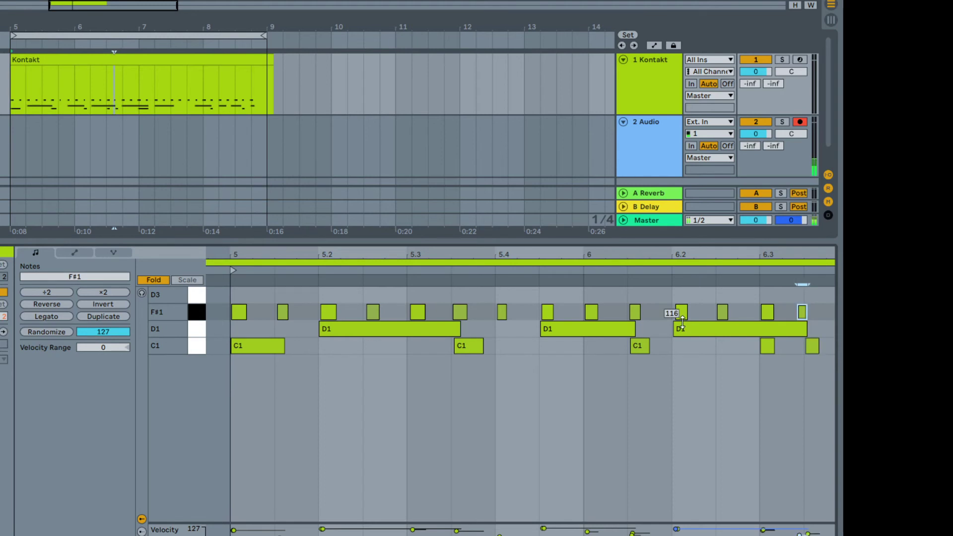
{"action": "key", "text": "super+Right"}
{"action": "key", "text": "super+Right"}
{"action": "key", "text": "super+Right"}
{"action": "key", "text": "super+Right"}
Nudge the F#1 and D1 notes at beat 6.4 later so both start close to the beat.
{"action": "key", "text": "alt+Right"}
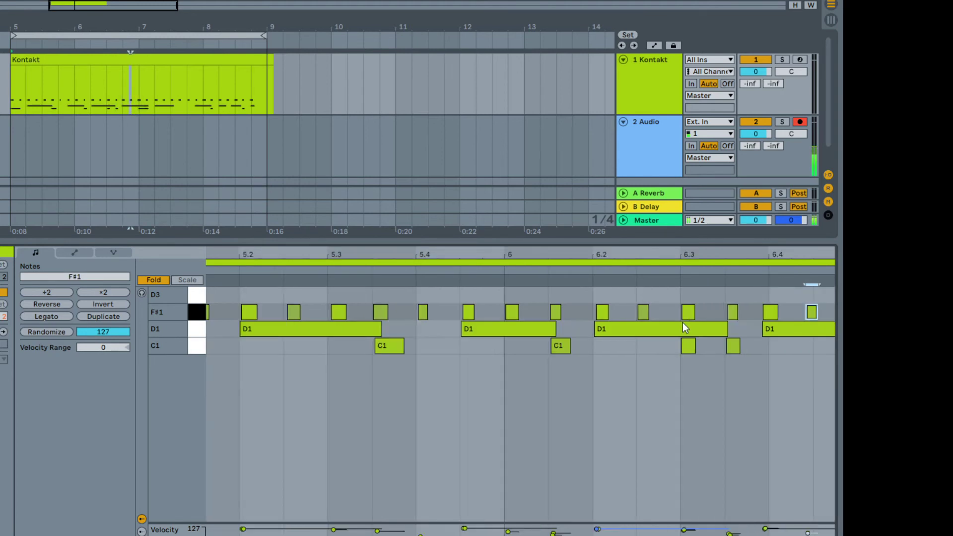
{"action": "key", "text": "alt+Up"}
{"action": "key", "text": "super+Right"}
{"action": "key", "text": "super+Right"}
{"action": "key", "text": "super+Right"}
{"action": "key", "text": "super+Right"}
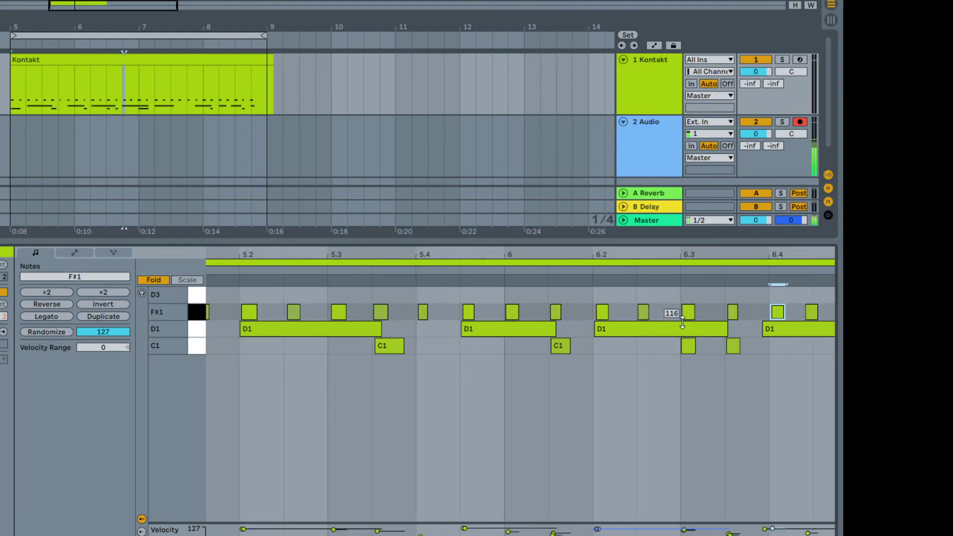
{"action": "key", "text": "alt+Right"}
{"action": "key", "text": "alt+Left"}
{"action": "key", "text": "alt+Down"}
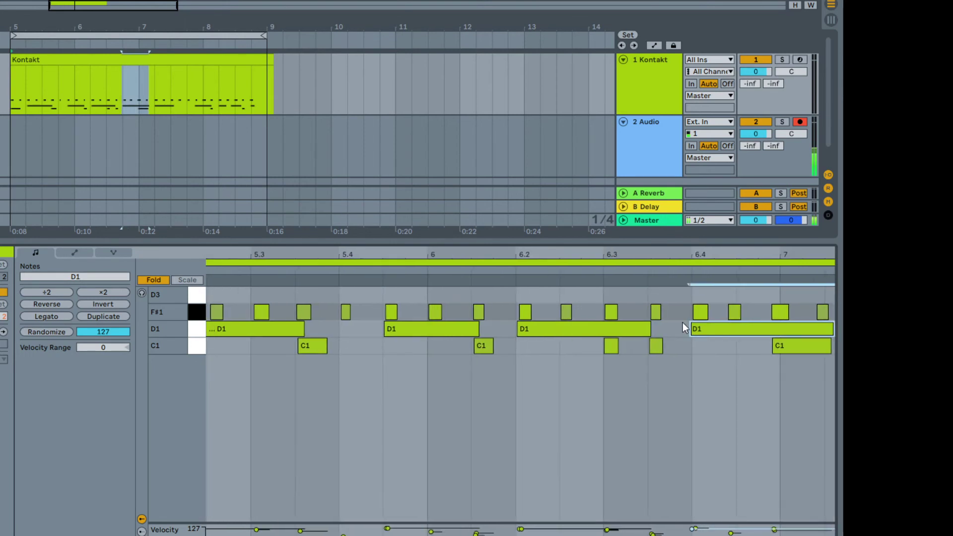
Nudge the F#1 note halfway between beat 6.4 and bar 7 later, just past the grid line.
{"action": "key", "text": "alt+Up"}
{"action": "key", "text": "super+Right"}
{"action": "key", "text": "super+Right"}
{"action": "key", "text": "super+Right"}
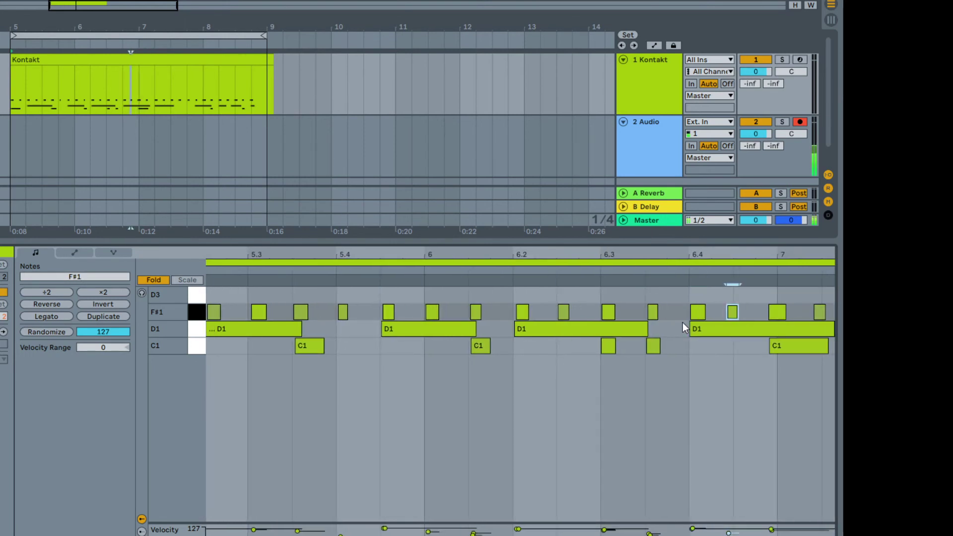
{"action": "key", "text": "super+Right"}
{"action": "key", "text": "super+Right"}
Nudge the F#1 note at the start of bar 7 later so it begins on the downbeat.
{"action": "key", "text": "alt+Right"}
{"action": "key", "text": "super+Right"}
{"action": "key", "text": "super+Right"}
{"action": "key", "text": "super+Right"}
{"action": "key", "text": "super+Right"}
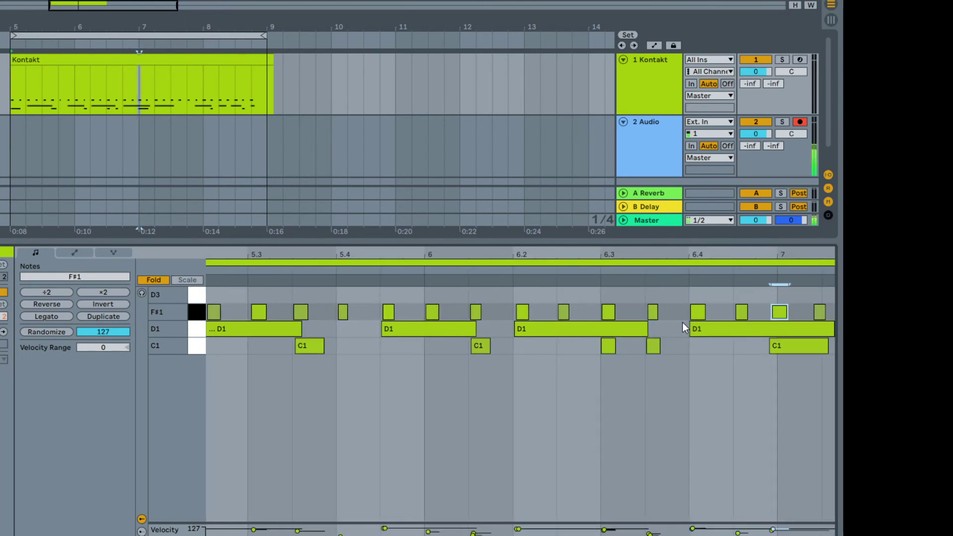
{"action": "key", "text": "super+Left"}
Nudge the F#1 note halfway between bar 7 and beat 7.2 later toward its grid line.
{"action": "key", "text": "alt+Right"}
{"action": "key", "text": "super+Right"}
{"action": "key", "text": "super+Right"}
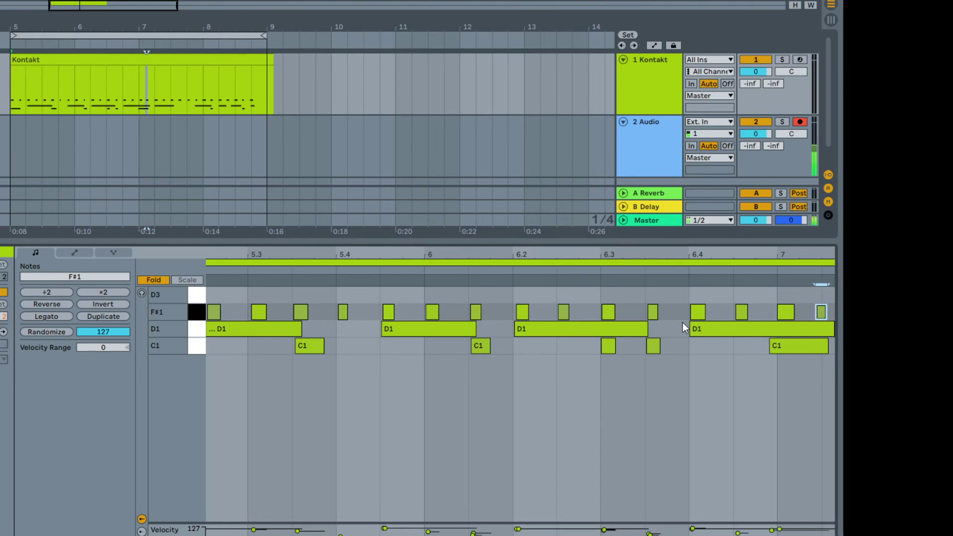
{"action": "key", "text": "super+Right"}
{"action": "key", "text": "super+Right"}
{"action": "key", "text": "super+Right"}
Nudge the long C1 note at bar 7 later so it starts on the downbeat.
{"action": "key", "text": "alt+Down"}
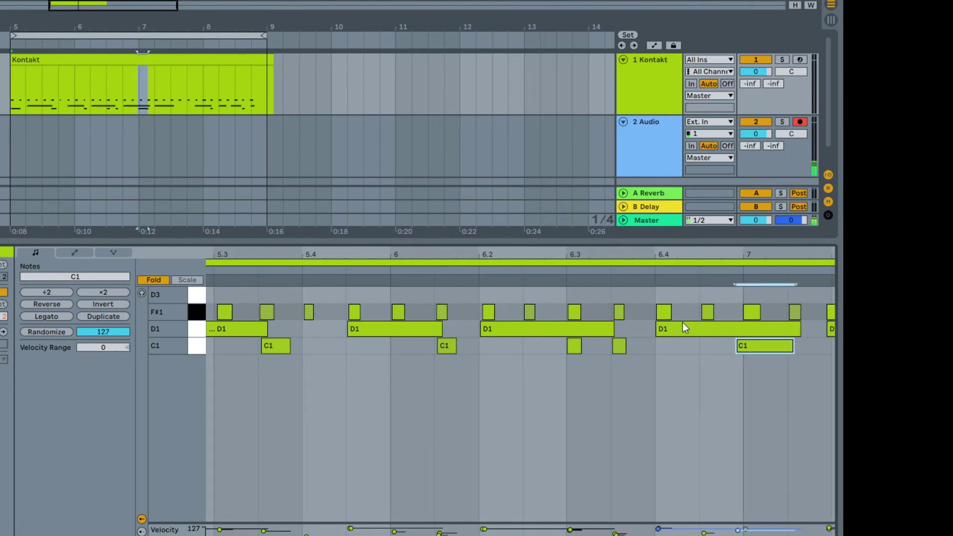
{"action": "key", "text": "super+Right"}
{"action": "key", "text": "super+Right"}
{"action": "key", "text": "super+Right"}
{"action": "key", "text": "super+Right"}
Nudge the F#1 and D1 notes at beat 7.2 later so both start just after the beat.
{"action": "key", "text": "alt+Up"}
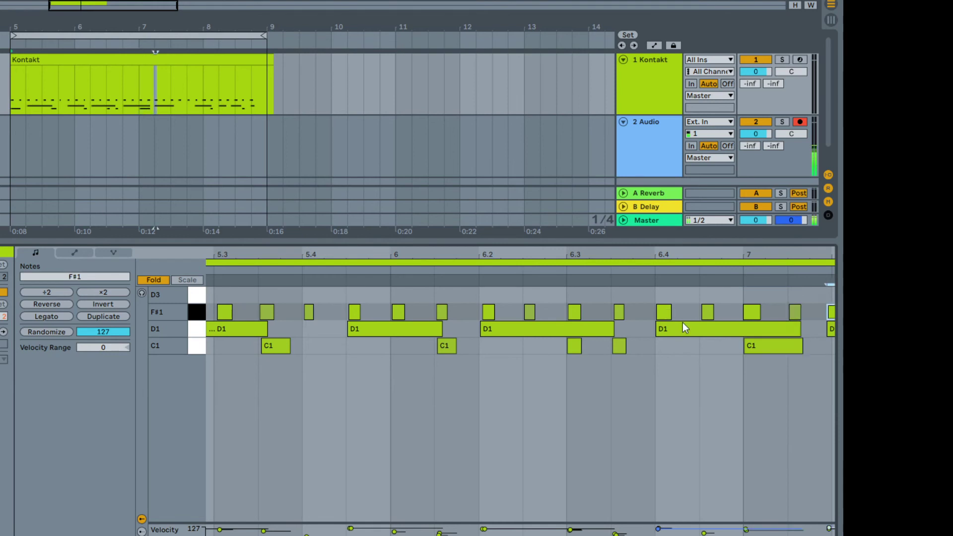
{"action": "key", "text": "super+Right"}
{"action": "key", "text": "super+Right"}
{"action": "key", "text": "super+Right"}
{"action": "key", "text": "super+Right"}
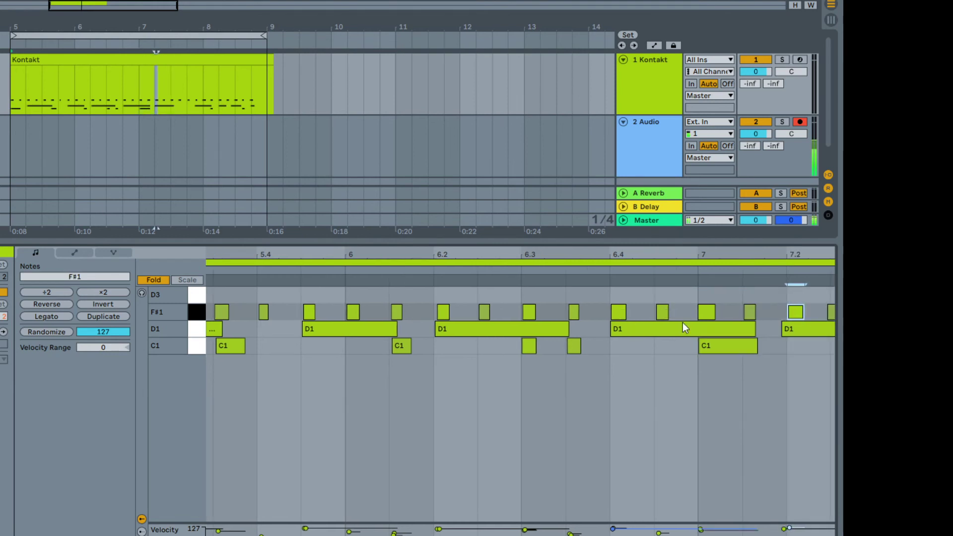
{"action": "key", "text": "alt+Down"}
{"action": "key", "text": "super+Right"}
{"action": "key", "text": "super+Right"}
{"action": "key", "text": "super+Right"}
Nudge the F#1 note between beats 7.2 and 7.3 and the F#1 note at beat 7.3 later onto the grid.
{"action": "key", "text": "alt+Up"}
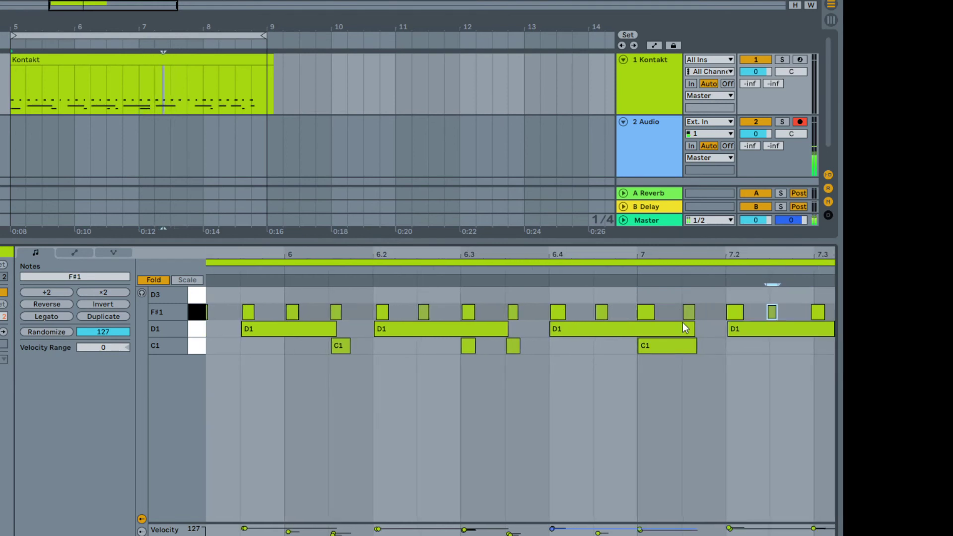
{"action": "key", "text": "super+Right"}
{"action": "key", "text": "super+Right"}
{"action": "key", "text": "super+Right"}
{"action": "key", "text": "alt+Right"}
{"action": "key", "text": "super+Right"}
{"action": "key", "text": "super+Right"}
{"action": "key", "text": "super+Right"}
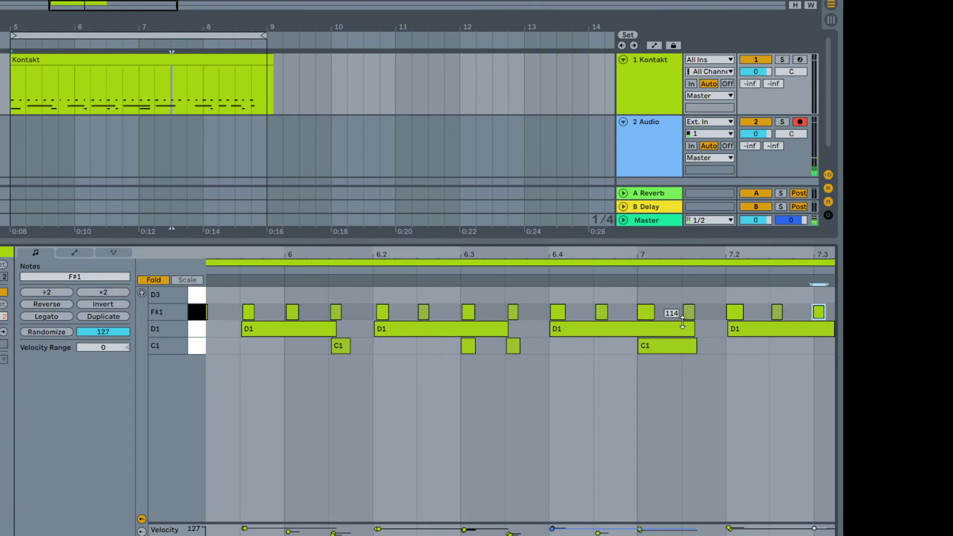
{"action": "key", "text": "super+Left"}
{"action": "key", "text": "ctrl+Left"}
{"action": "key", "text": "ctrl+Left"}
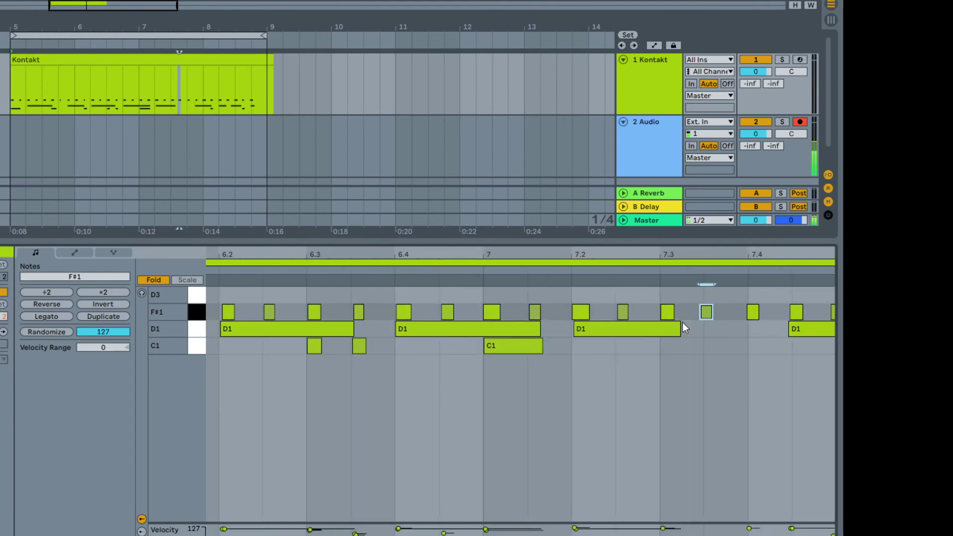
Nudge the F#1 notes just before and at beat 7.4 and the D1 note between 7.4 and bar 8 slightly later.
{"action": "key", "text": "alt+Right"}
{"action": "key", "text": "alt+Right"}
{"action": "key", "text": "alt+Right"}
{"action": "key", "text": "ctrl+Right"}
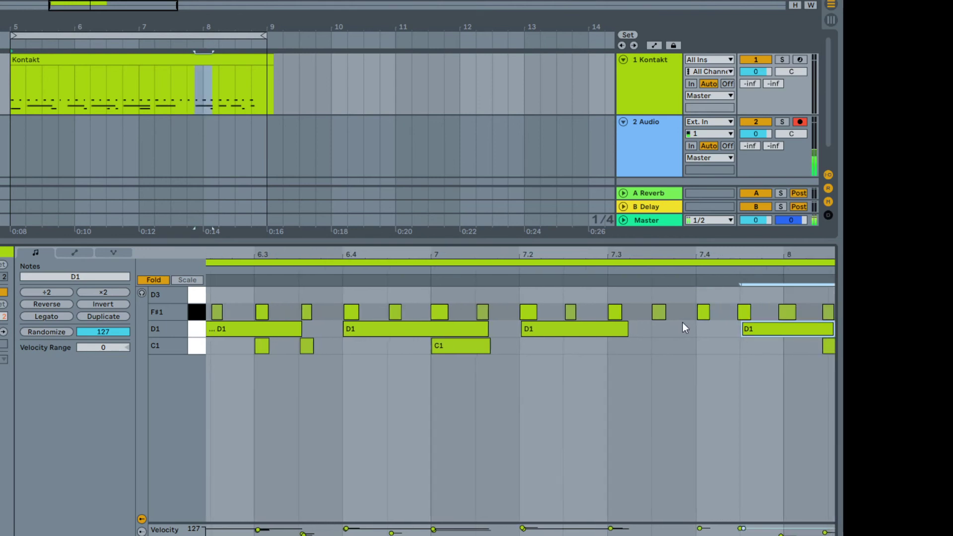
Nudge the F#1 note between beat 7.4 and bar 8 and the F#1 note at bar 8 later onto the grid.
{"action": "key", "text": "alt+Right"}
{"action": "key", "text": "alt+Right"}
{"action": "key", "text": "alt+Right"}
{"action": "key", "text": "ctrl+Right"}
{"action": "key", "text": "alt+Right"}
{"action": "key", "text": "alt+Right"}
{"action": "key", "text": "alt+Right"}
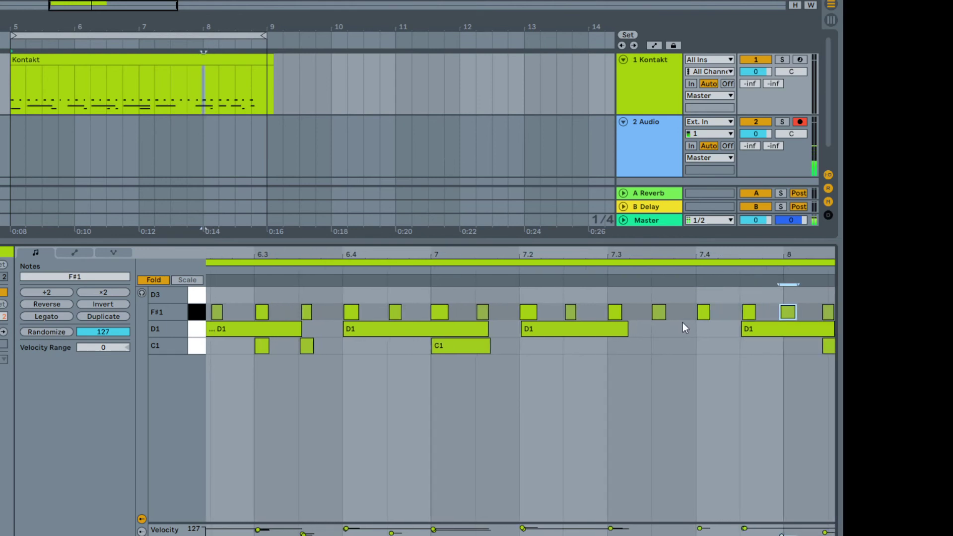
{"action": "key", "text": "alt+Right"}
Nudge the C1 and F#1 notes halfway between bar 8 and beat 8.2 later until their starts line up.
{"action": "key", "text": "ctrl+Right"}
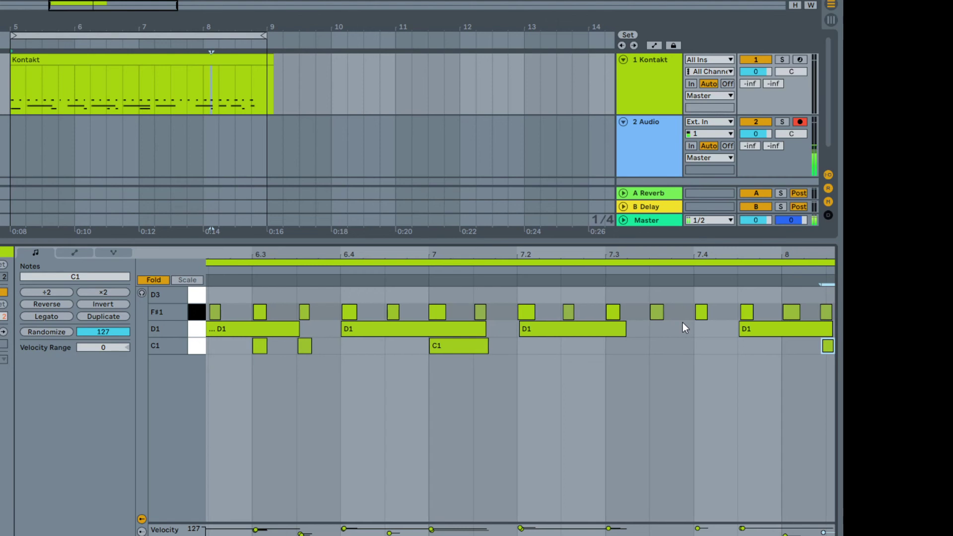
{"action": "key", "text": "ctrl+Left"}
{"action": "key", "text": "alt+Right"}
{"action": "key", "text": "alt+Right"}
{"action": "key", "text": "alt+Right"}
{"action": "key", "text": "alt+Right"}
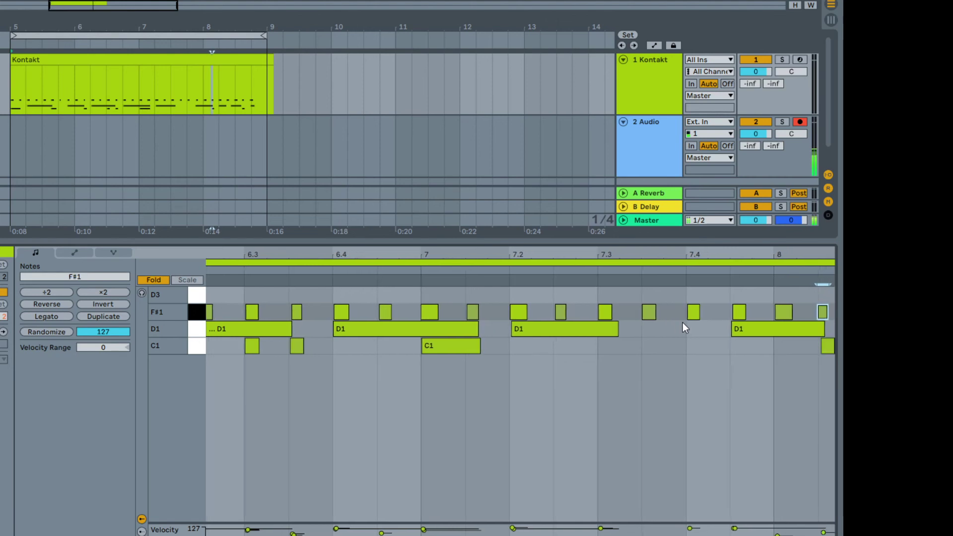
{"action": "key", "text": "alt+Right"}
Nudge the F#1 and D1 notes at beat 8.2 later so both start just after the beat.
{"action": "key", "text": "ctrl+Right"}
{"action": "key", "text": "alt+Right"}
{"action": "key", "text": "alt+Right"}
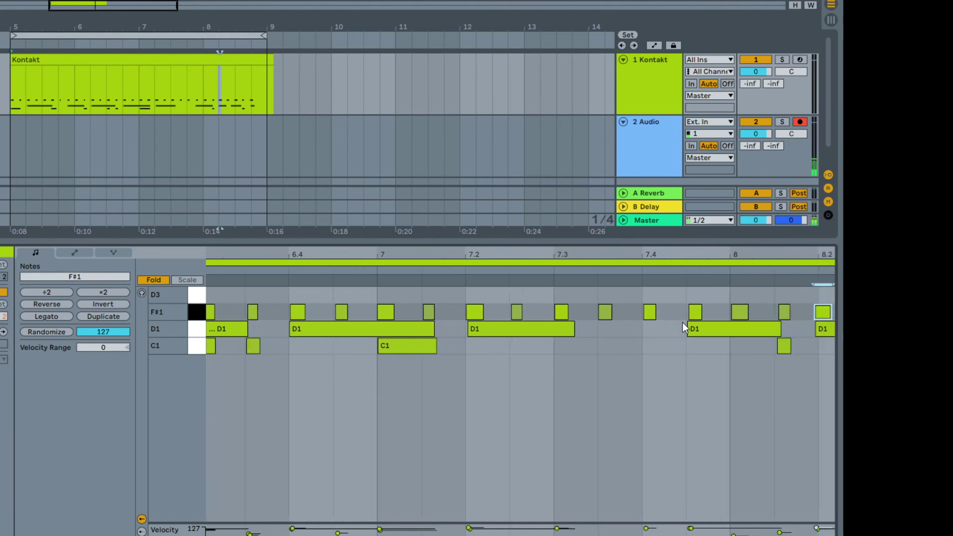
{"action": "key", "text": "ctrl+Right"}
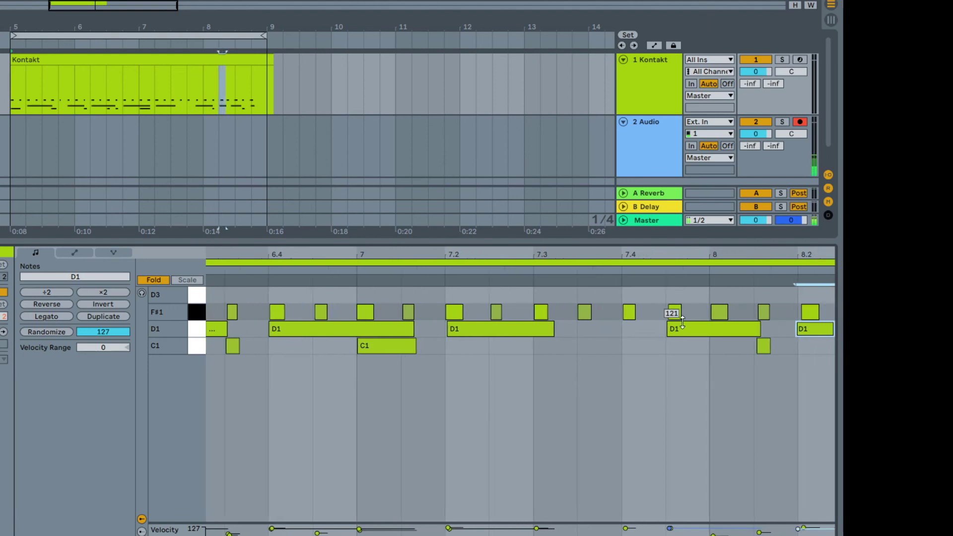
{"action": "key", "text": "ctrl+Right"}
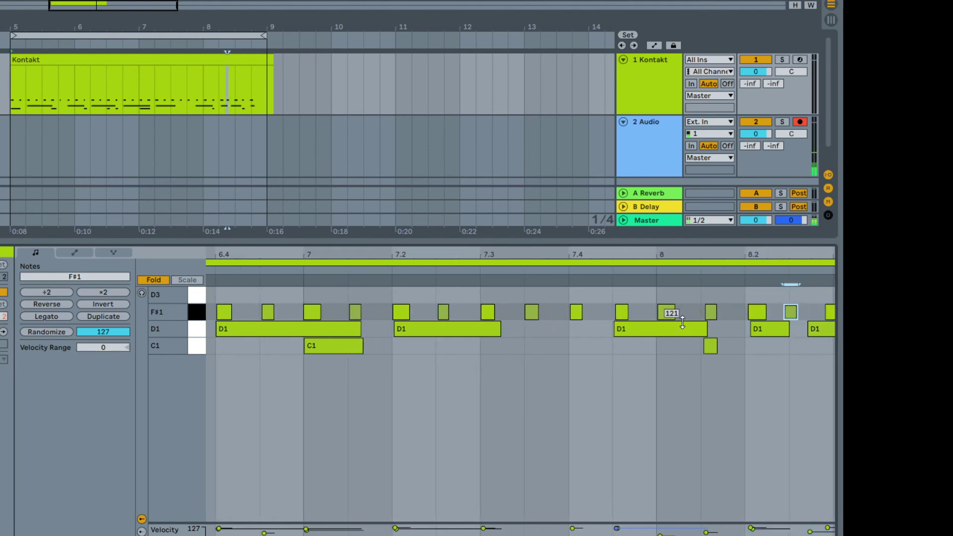
Nudge the F#1 note between beats 8.2 and 8.3 later, and select the D1 note just before beat 8.3.
{"action": "key", "text": "alt+Right"}
{"action": "key", "text": "alt+Right"}
{"action": "key", "text": "alt+Right"}
{"action": "key", "text": "ctrl+Right"}
{"action": "key", "text": "ctrl+Right"}
{"action": "key", "text": "ctrl+Left"}
{"action": "key", "text": "alt+Right"}
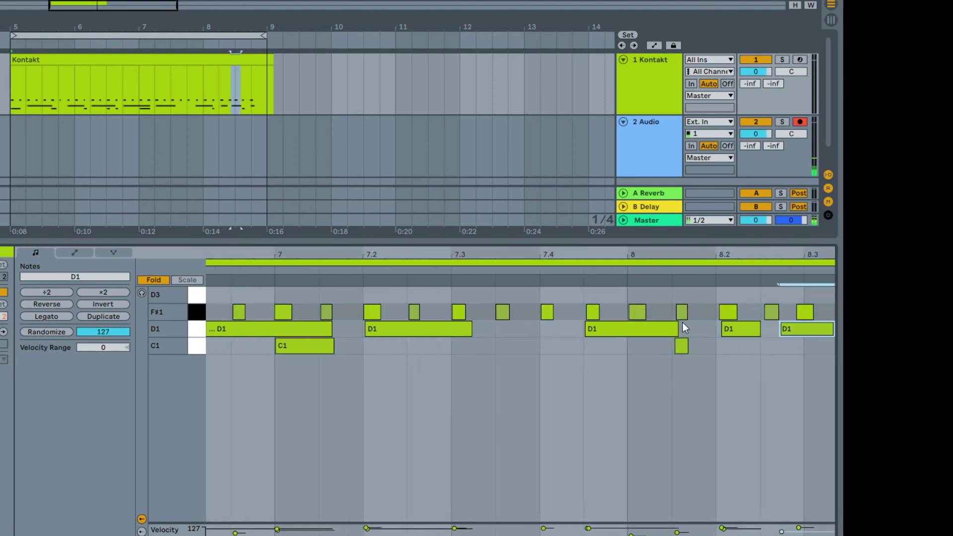
Try moving the D1 note before beat 8.3 later toward the beat, and bring it back to its earlier position.
{"action": "key", "text": "alt+Right"}
{"action": "key", "text": "alt+Right"}
{"action": "key", "text": "alt+Right"}
{"action": "key", "text": "alt+Right"}
{"action": "key", "text": "alt+Right"}
{"action": "key", "text": "alt+Right"}
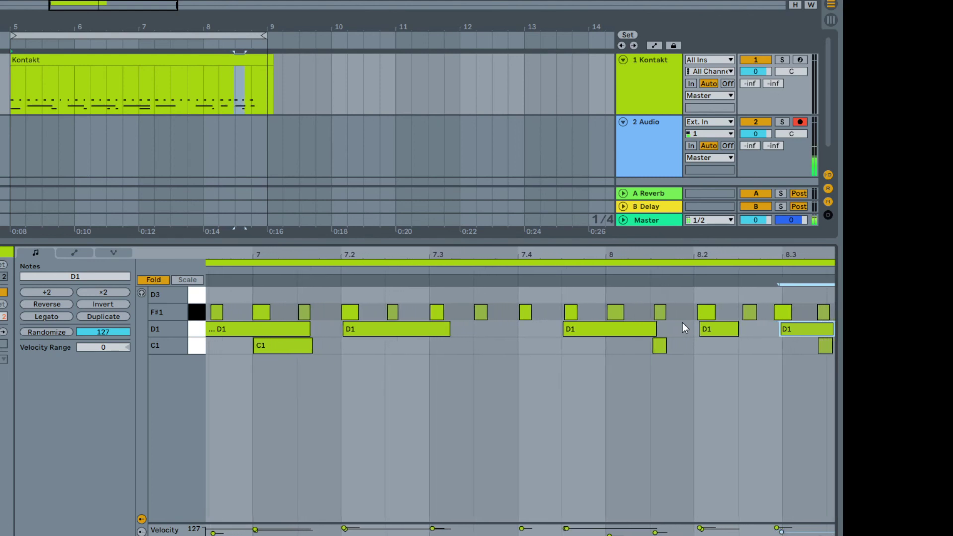
{"action": "key", "text": "alt+Left"}
{"action": "key", "text": "alt+Left"}
{"action": "key", "text": "alt+Left"}
{"action": "key", "text": "alt+Left"}
{"action": "key", "text": "alt+Left"}
{"action": "key", "text": "alt+Left"}
{"action": "key", "text": "alt+Left"}
Select all notes from the D1 before beat 8.3 to the clip's last note and nudge them later together.
{"action": "left_click", "coordinate": [665, 268]}
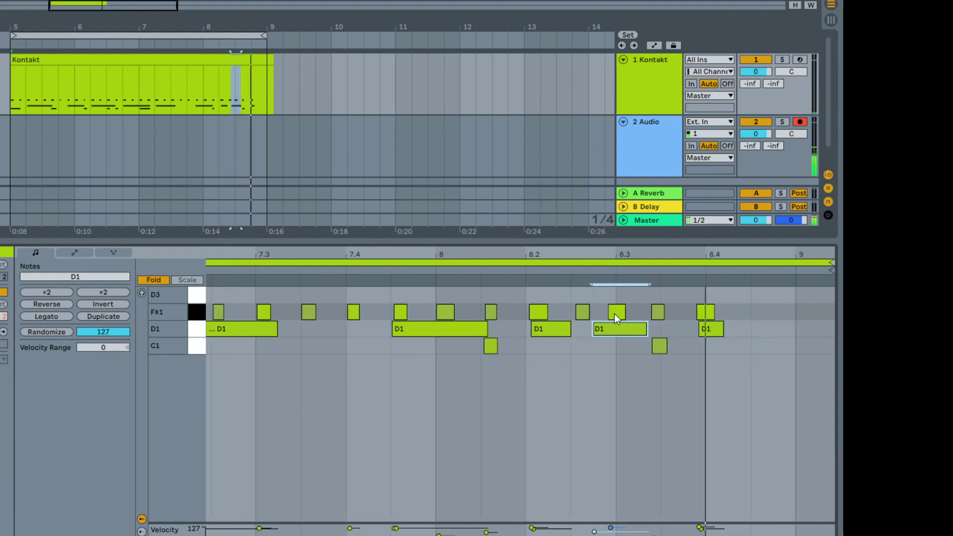
{"action": "left_click_drag", "start_coordinate": [606, 306], "coordinate": [724, 347]}
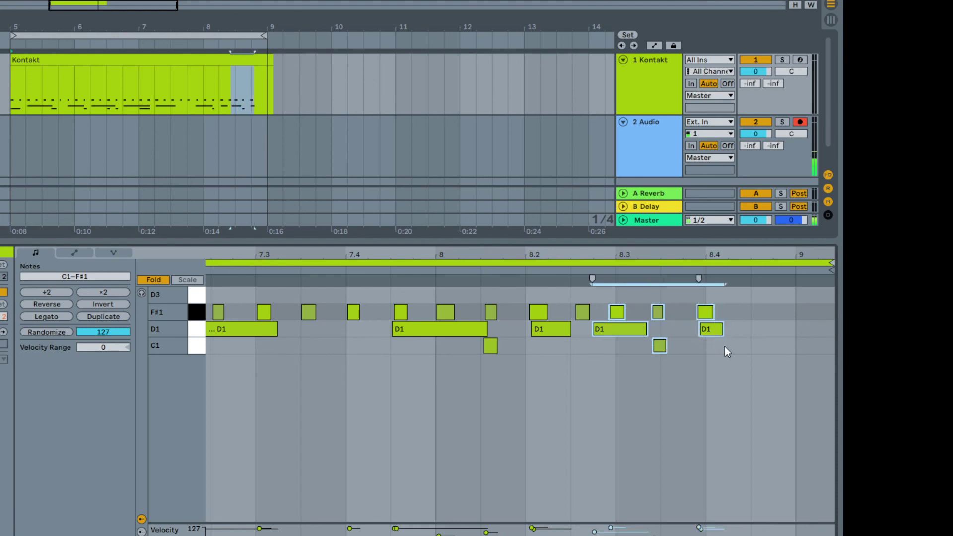
{"action": "key", "text": "alt+Right"}
{"action": "key", "text": "alt+Right"}
{"action": "key", "text": "alt+Right"}
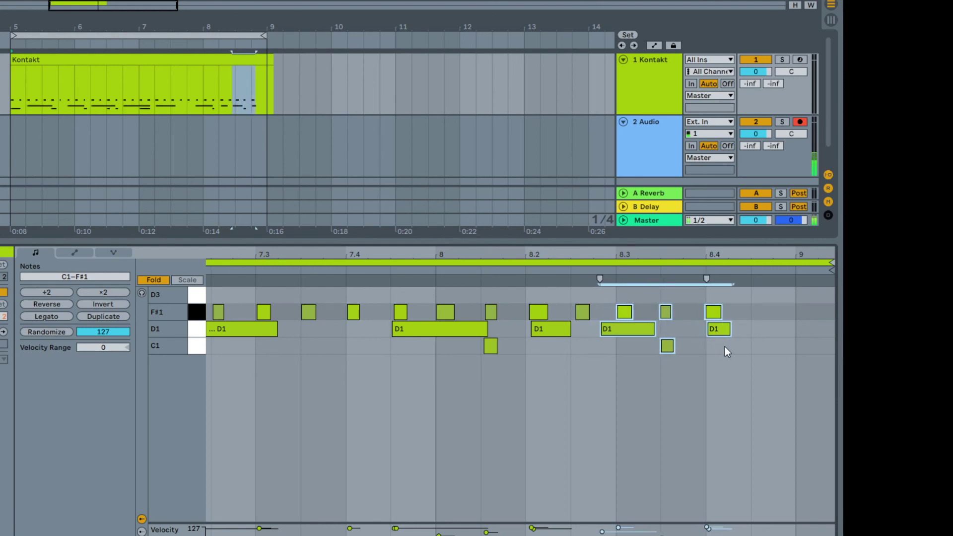
Select only the last four notes, after beat 8.3 and at 8.4, and nudge them slightly later.
{"action": "left_click", "coordinate": [628, 330]}
{"action": "mouse_move", "coordinate": [651, 297]}
{"action": "left_mouse_down"}
{"action": "mouse_move", "coordinate": [742, 364]}
{"action": "mouse_move", "coordinate": [690, 304]}
{"action": "mouse_move", "coordinate": [669, 298]}
{"action": "left_mouse_up"}
{"action": "left_click", "coordinate": [748, 366]}
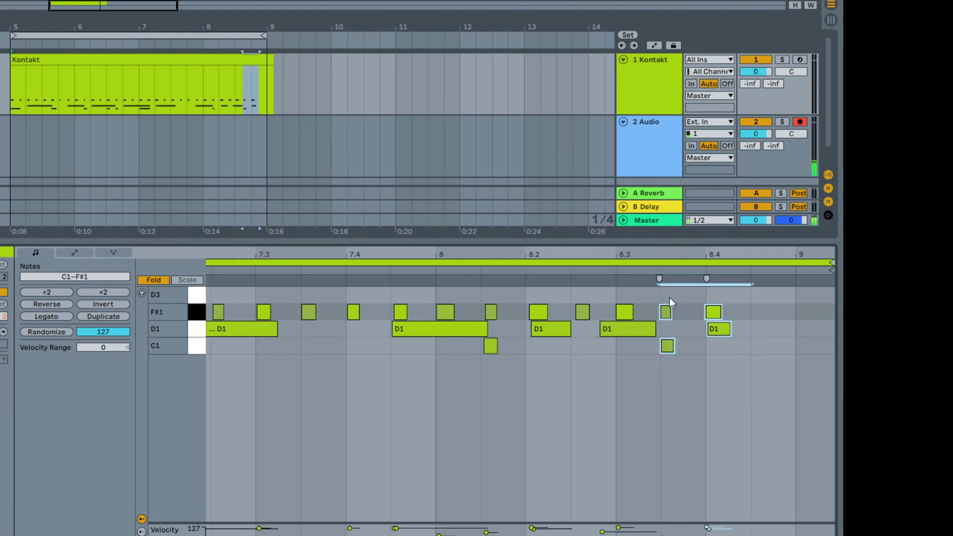
{"action": "key", "text": "alt+Right"}
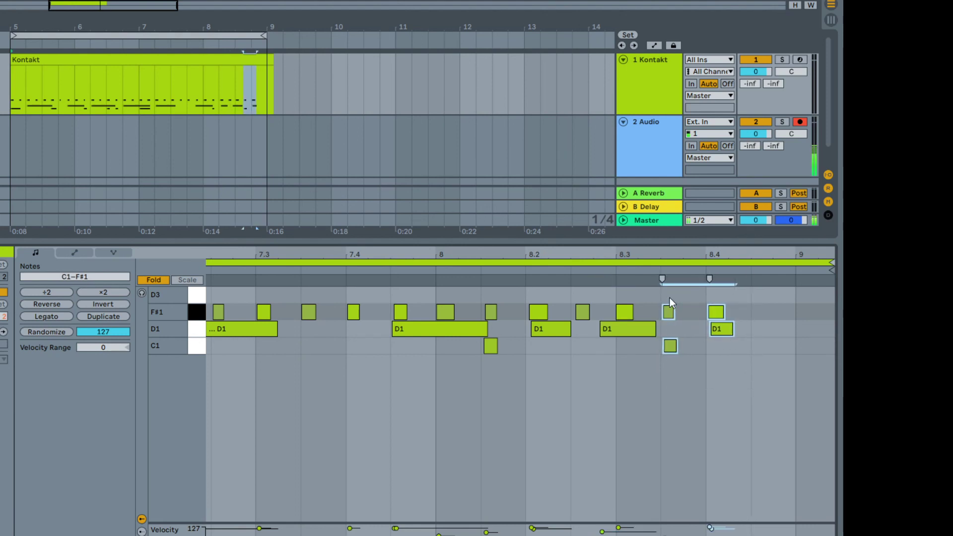
Play the clip back to check the adjusted timing and bring the notes from bar 5 to beat 8.3 into view.
{"action": "left_click", "coordinate": [713, 392]}
{"action": "key", "text": "space"}
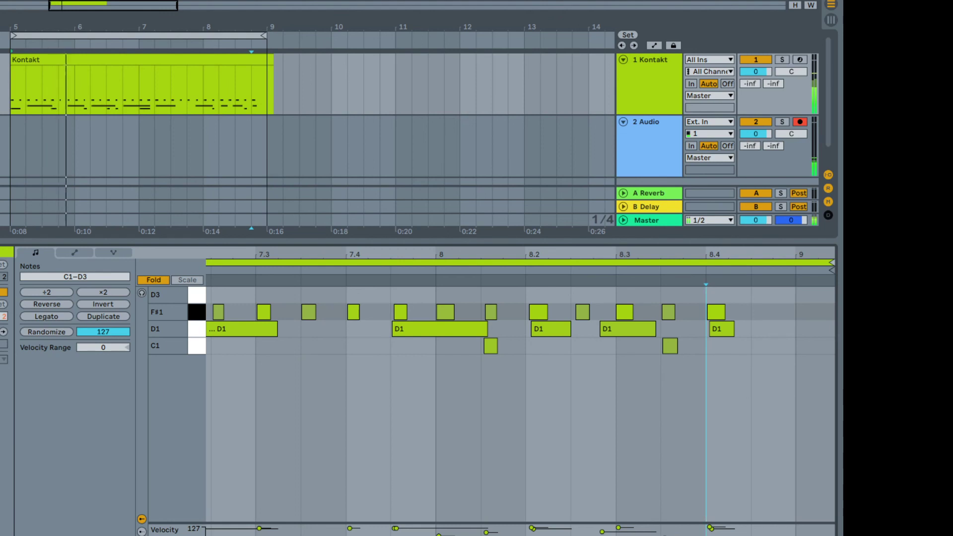
{"action": "scroll", "coordinate": [713, 392], "scroll_direction": "down", "scroll_amount": 5}
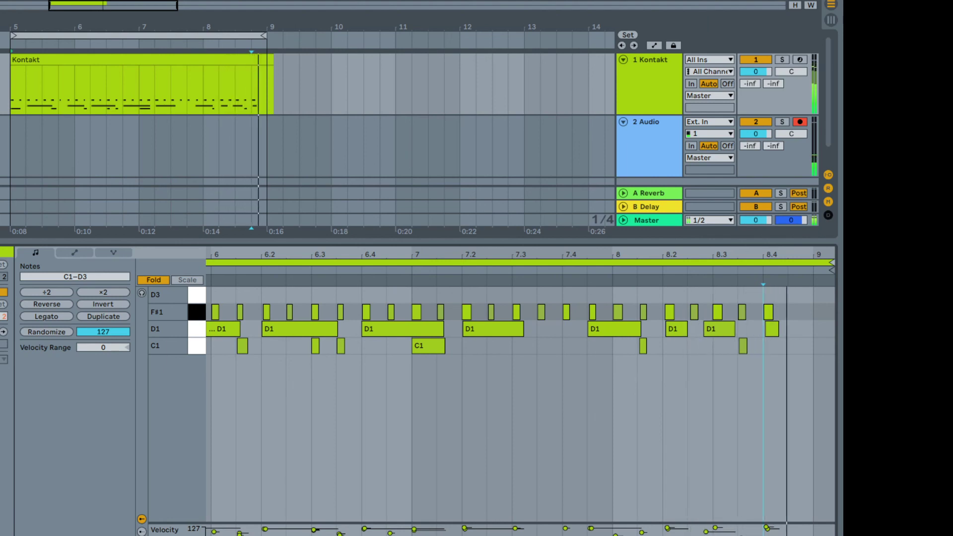
{"action": "key", "text": "plus"}
{"action": "key", "text": "plus"}
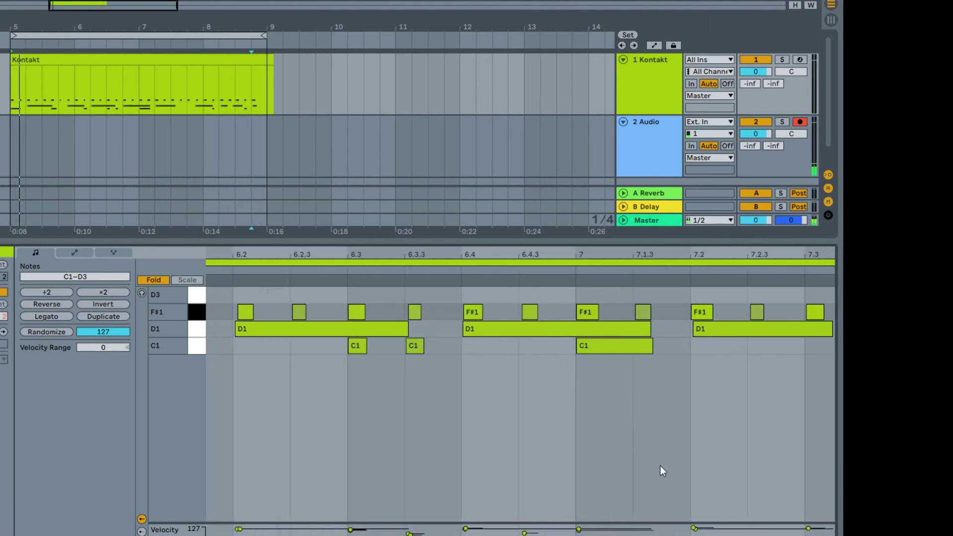
{"action": "key", "text": "minus"}
{"action": "key", "text": "minus"}
{"action": "key", "text": "minus"}
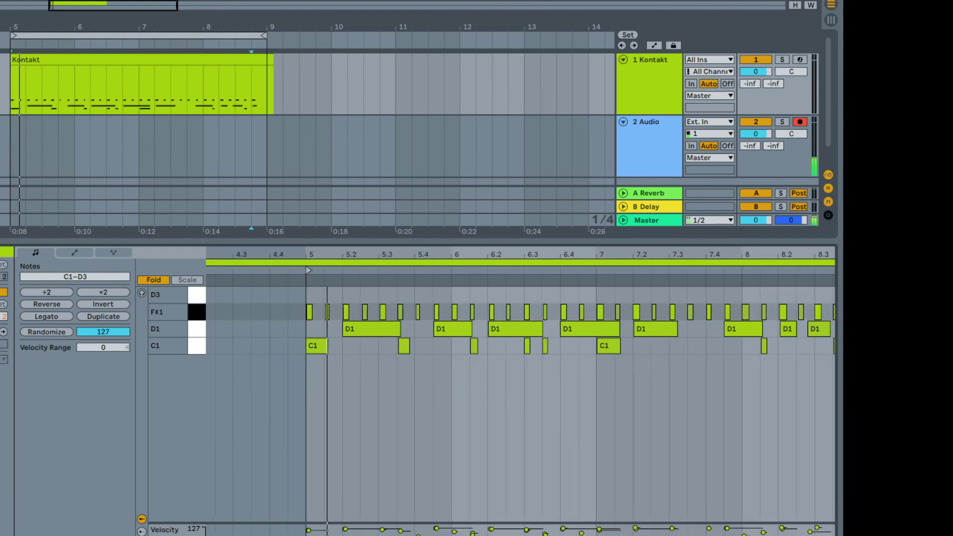